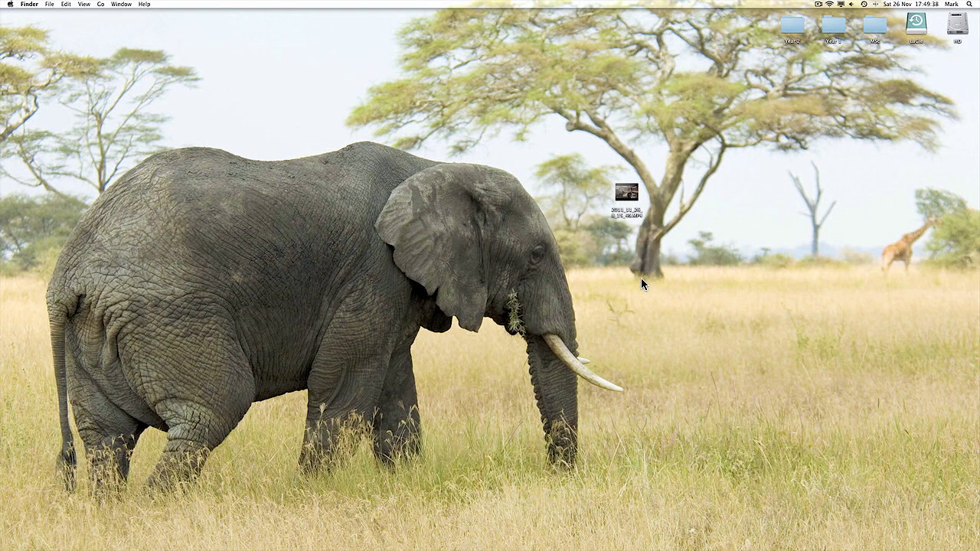
- Play the gameplay video in Finder's preview, then pause and close it
double_click(613, 211)
key("space")
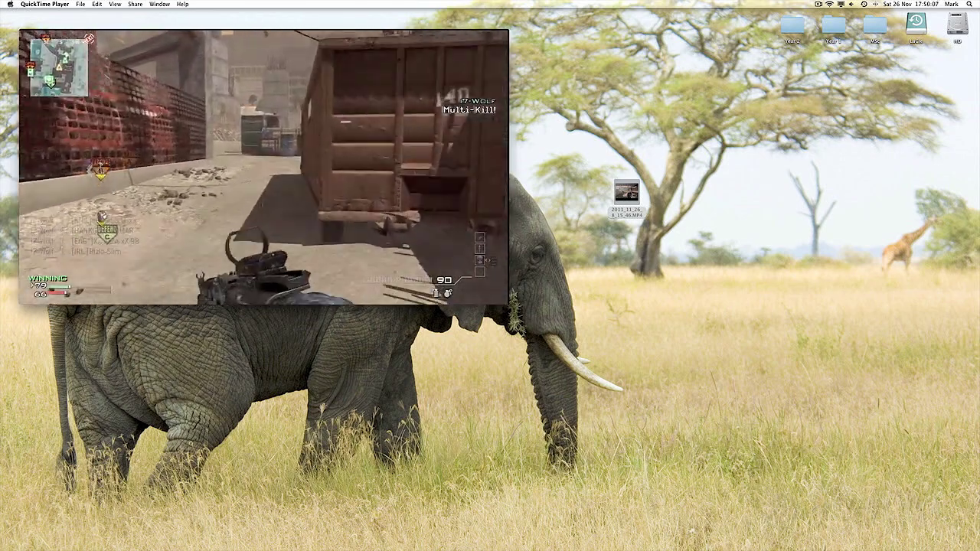
left_click(266, 262)
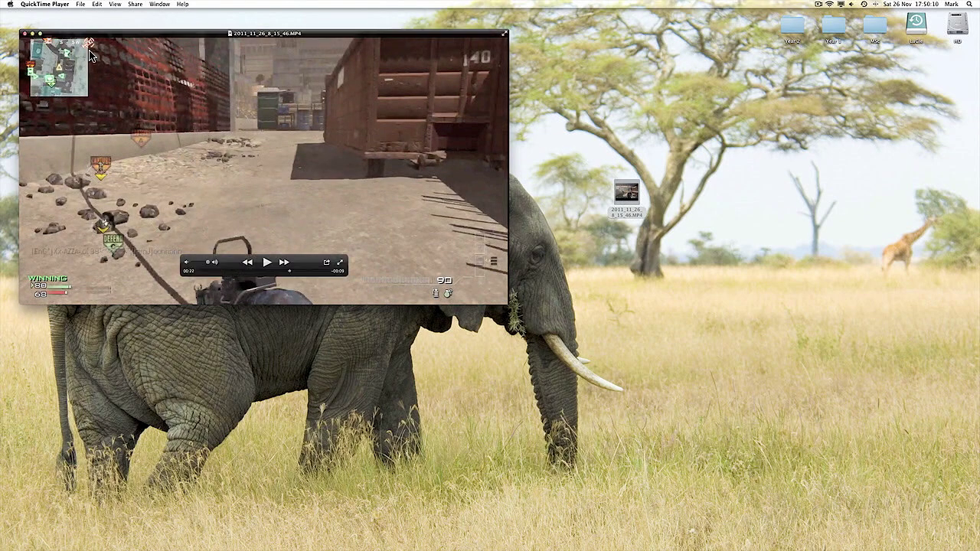
left_click(24, 34)
- Review and close the MP4's Get Info window, then launch Final Cut Pro from the Dock
right_click(627, 184)
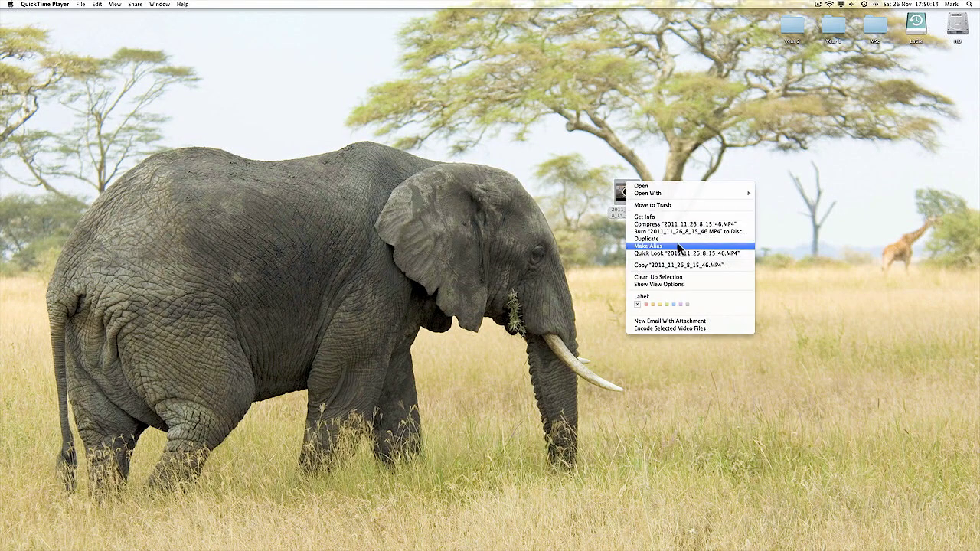
left_click(666, 217)
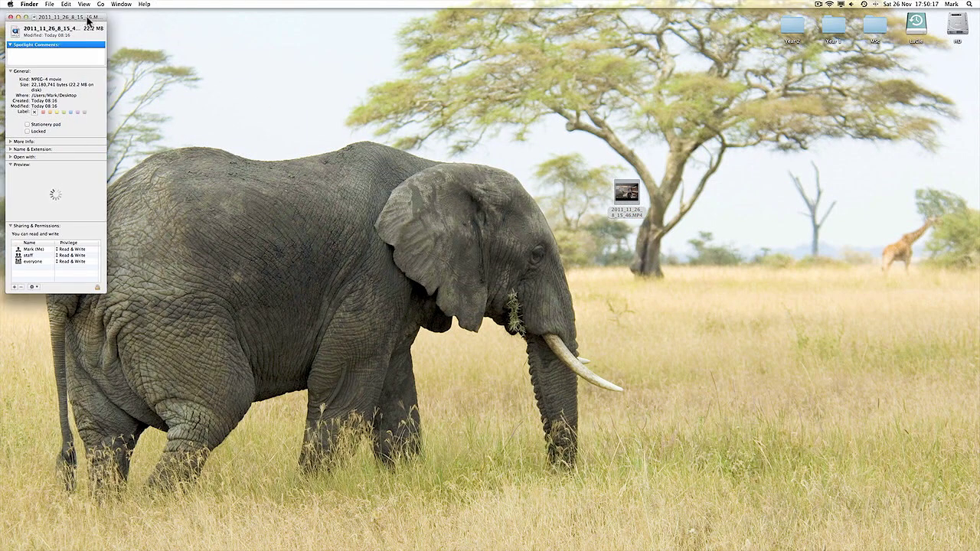
left_click_drag(89, 21, 431, 98)
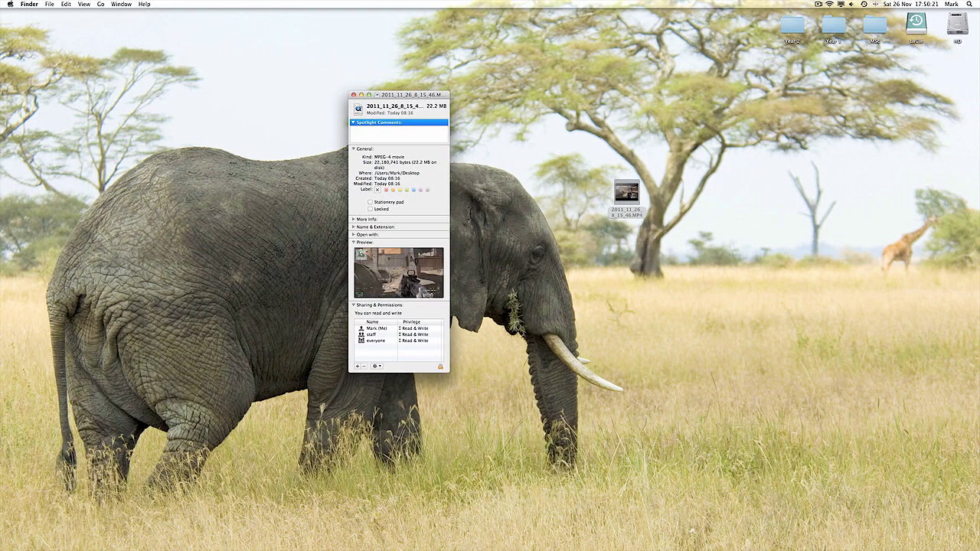
left_click(352, 93)
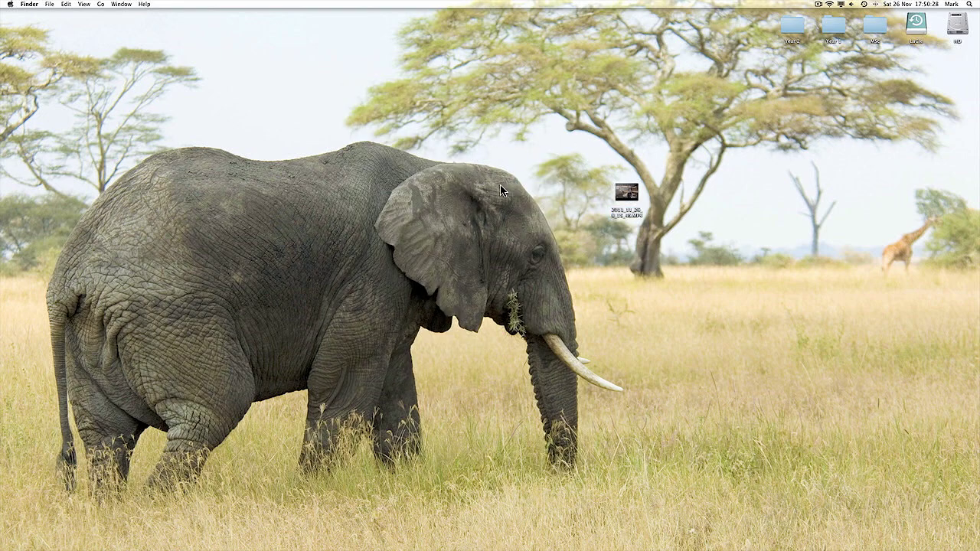
left_click(606, 541)
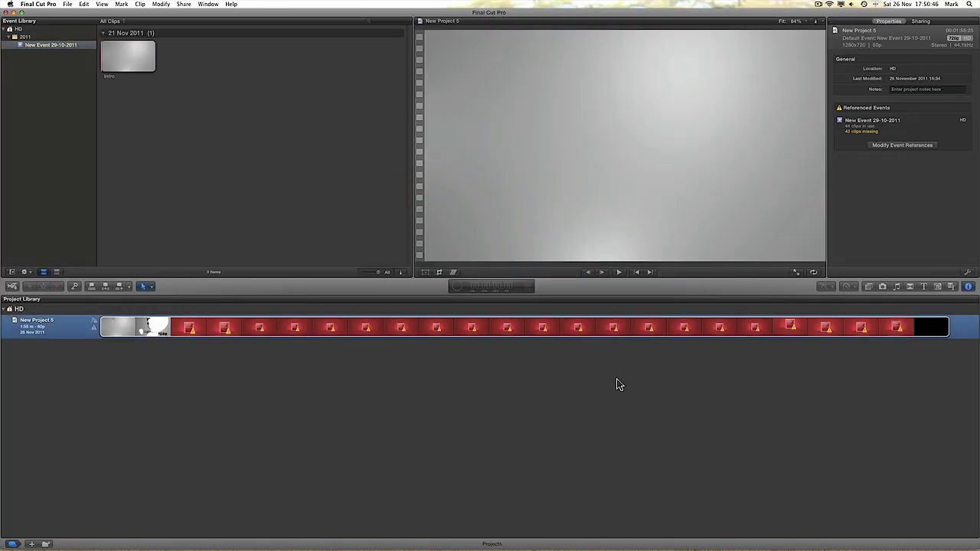
- Create a new 720p HD 60p project named 'Test' in the Project Library
left_click(620, 385)
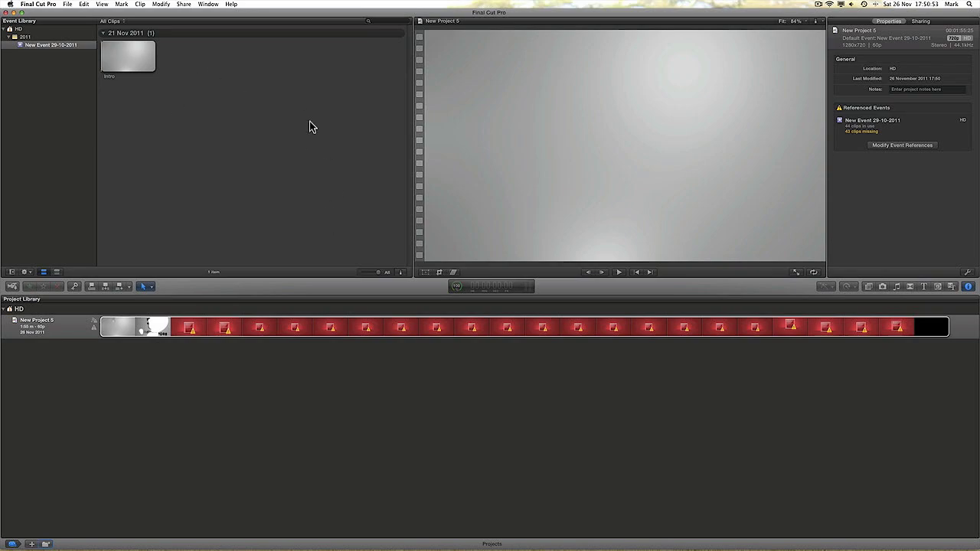
left_click(278, 331)
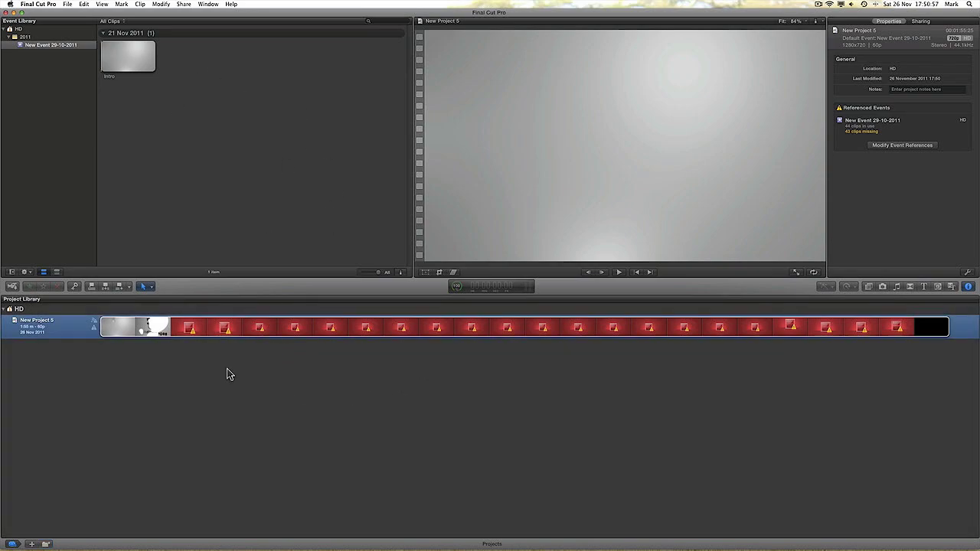
left_click(32, 544)
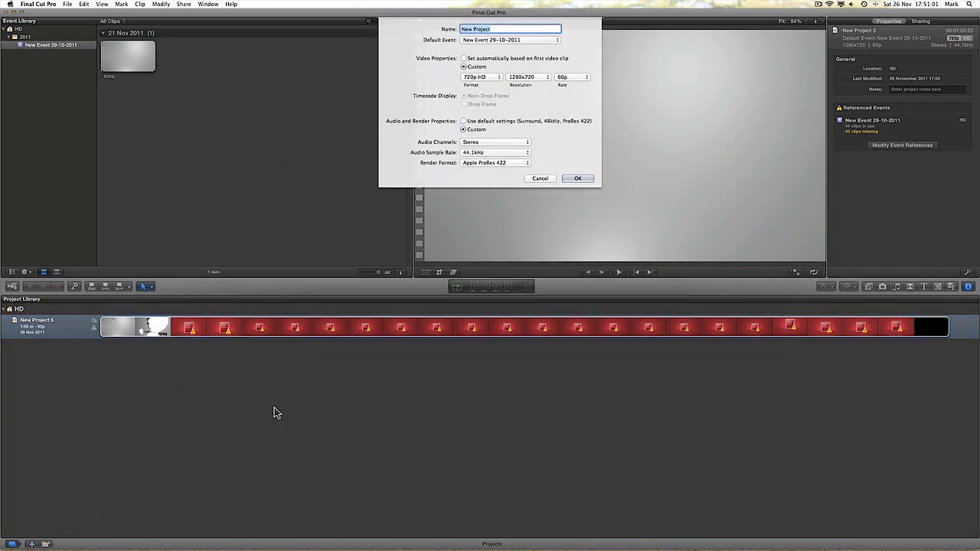
type("Test")
left_click(579, 178)
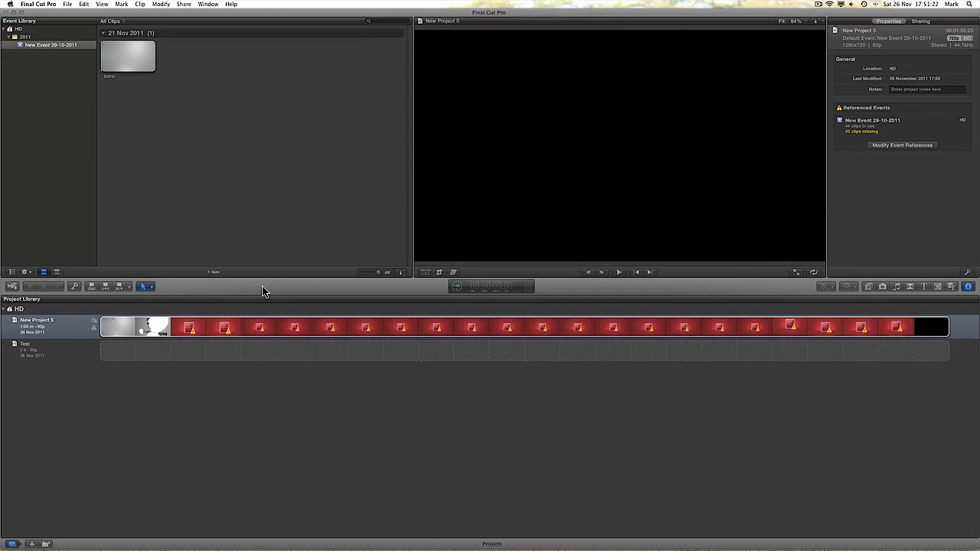
- Import the gameplay MP4 from the Desktop into a new event named 'Test'
left_click(13, 543)
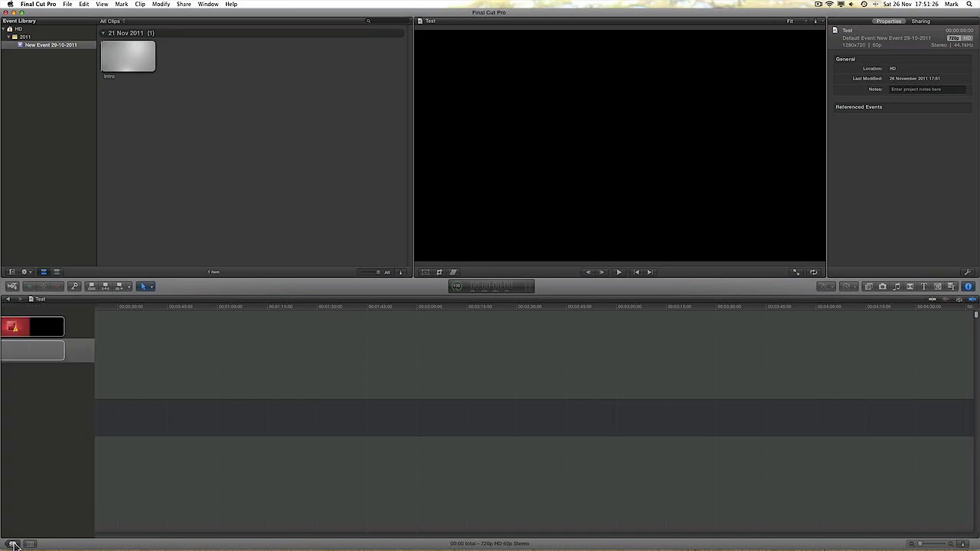
left_click(69, 5)
mouse_move(92, 81)
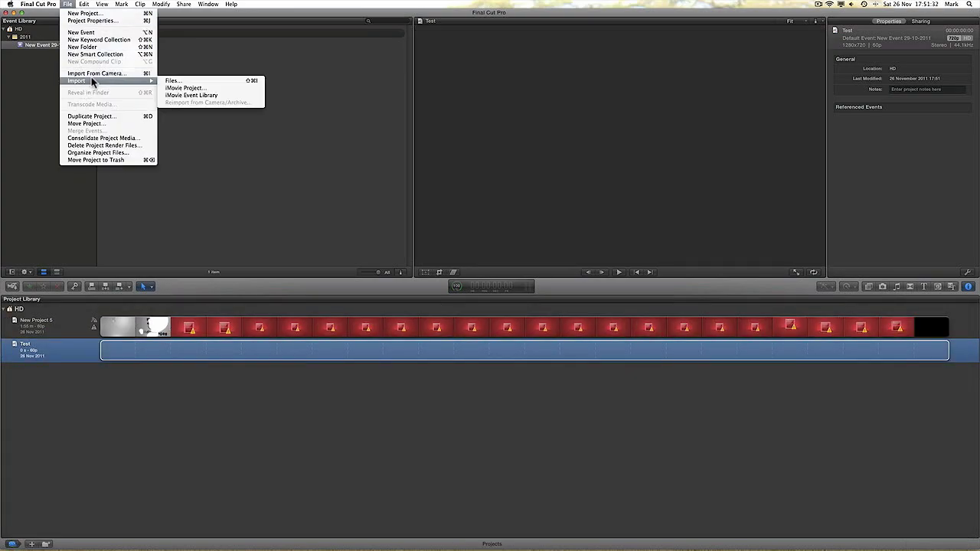
left_click(197, 80)
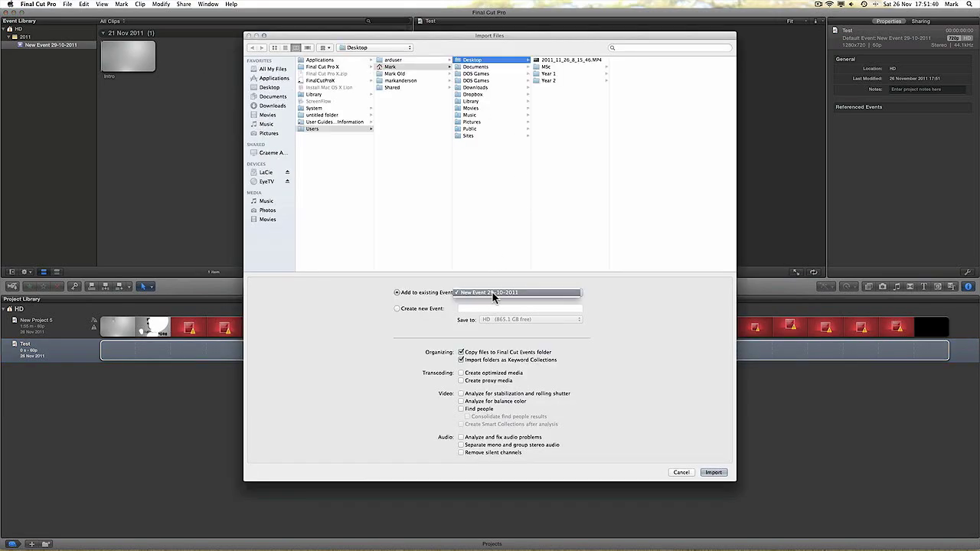
left_click(431, 309)
type("Test")
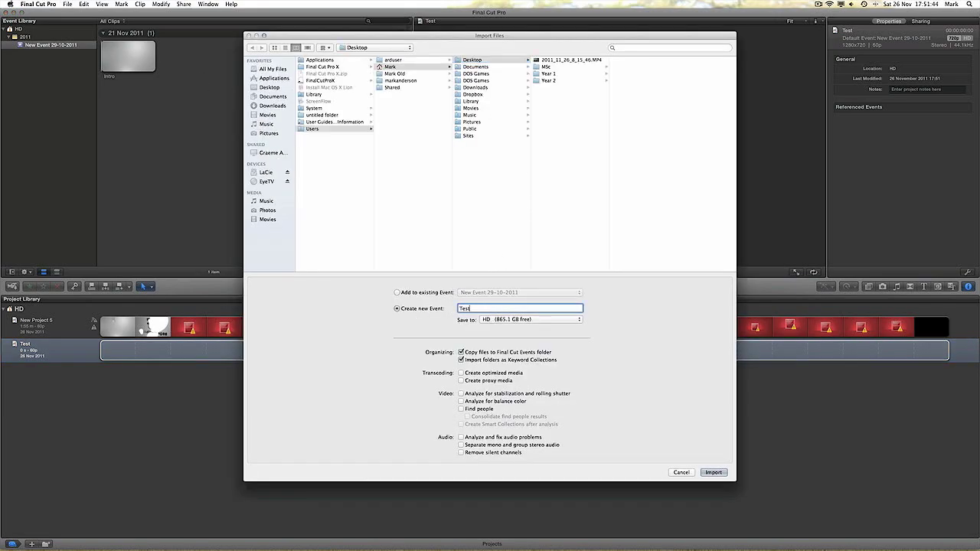
left_click(568, 60)
left_click(713, 472)
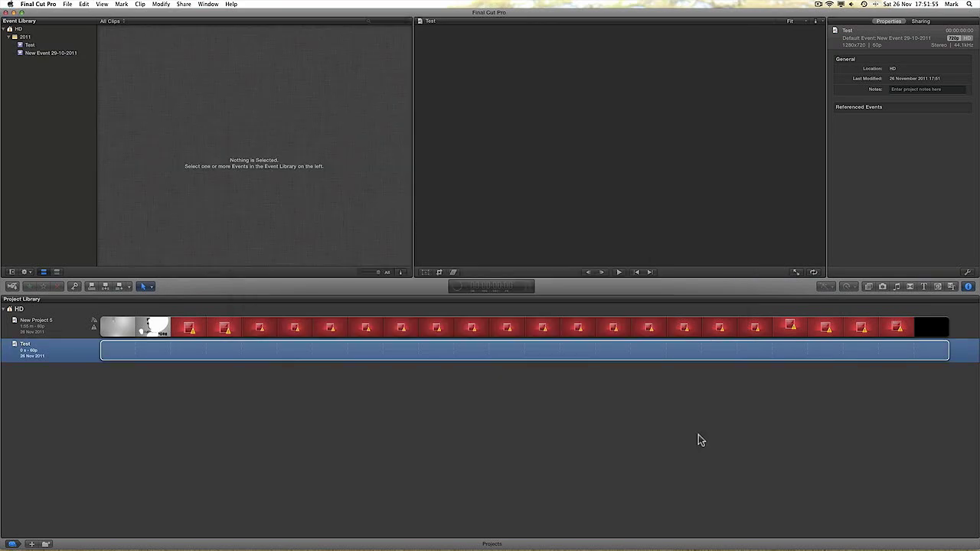
- Open the Test project and place clip 2011_11_26_8_15_46 at the timeline start
left_click(32, 45)
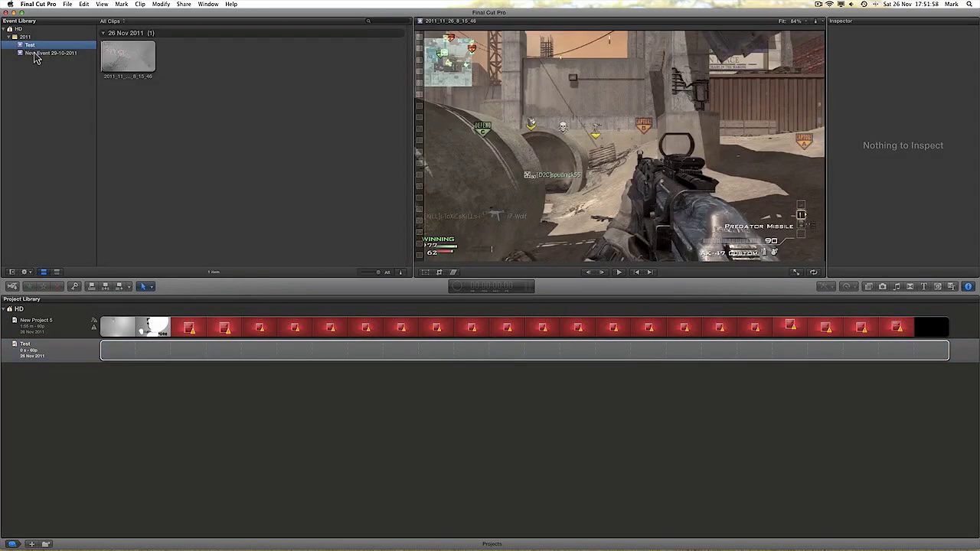
left_click(99, 349)
double_click(84, 350)
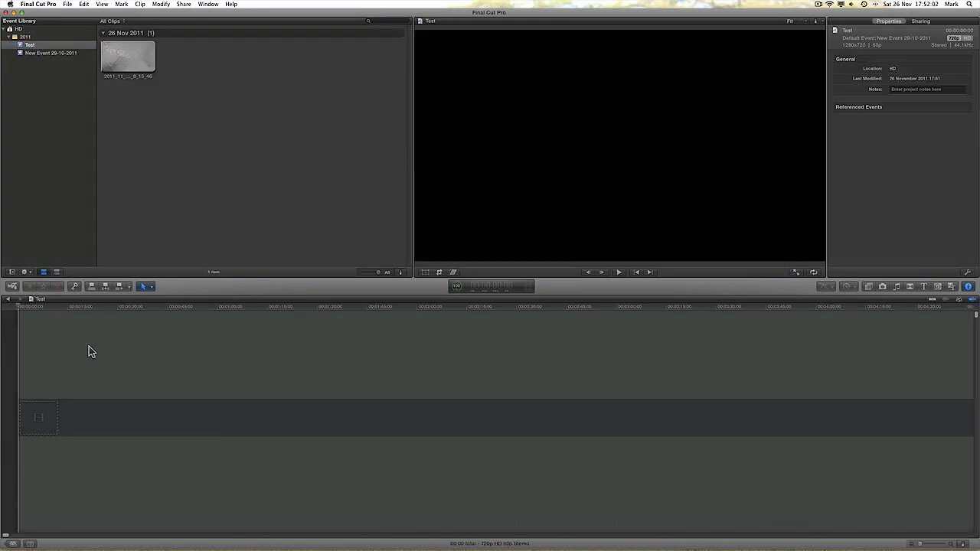
left_click(133, 51)
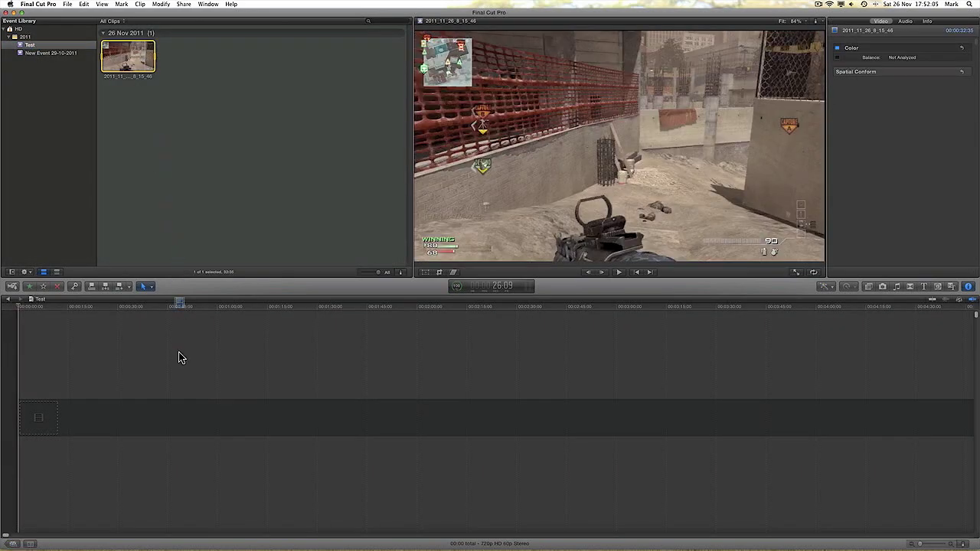
left_click_drag(179, 358, 171, 403)
- Zoom the timeline so the whole 32-second clip fits in view
left_click(931, 545)
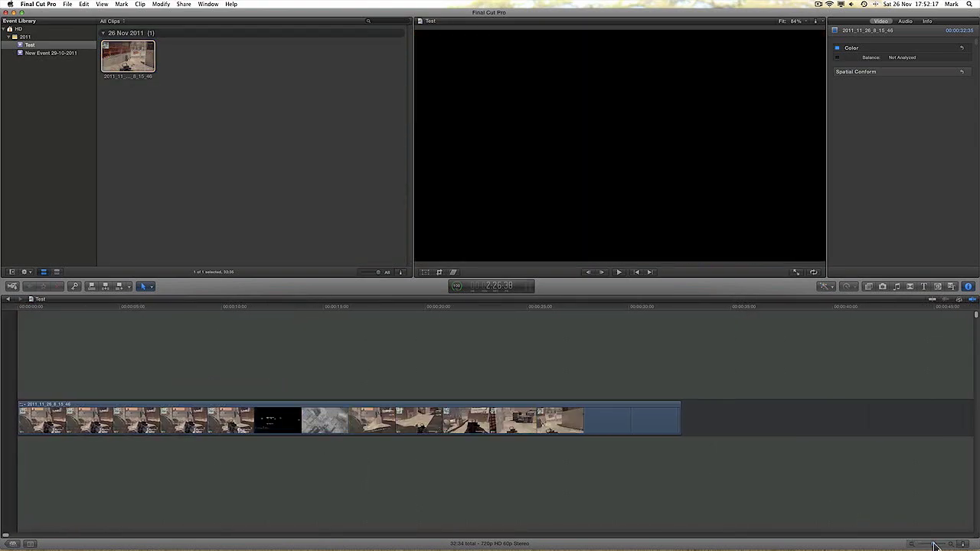
left_click(934, 546)
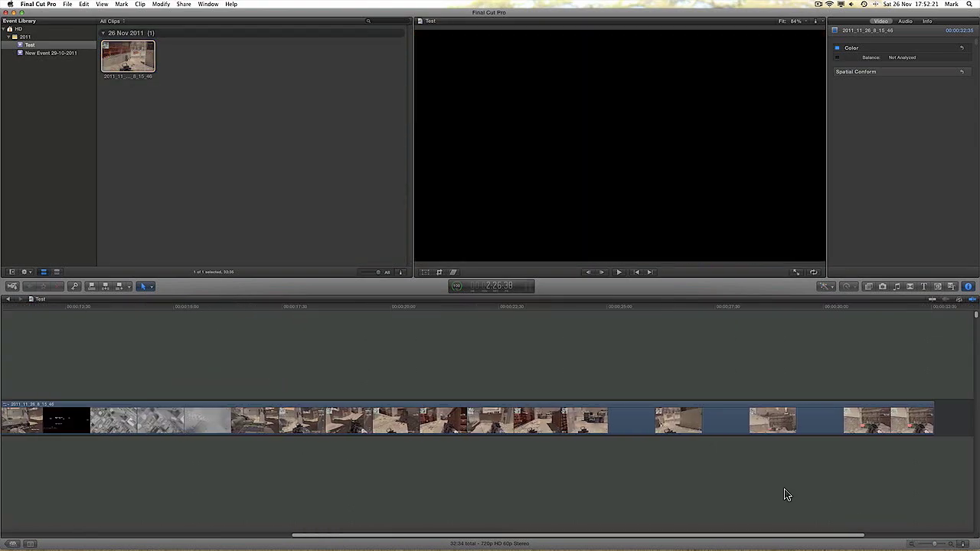
scroll(792, 490, "left", 10)
left_click(931, 546)
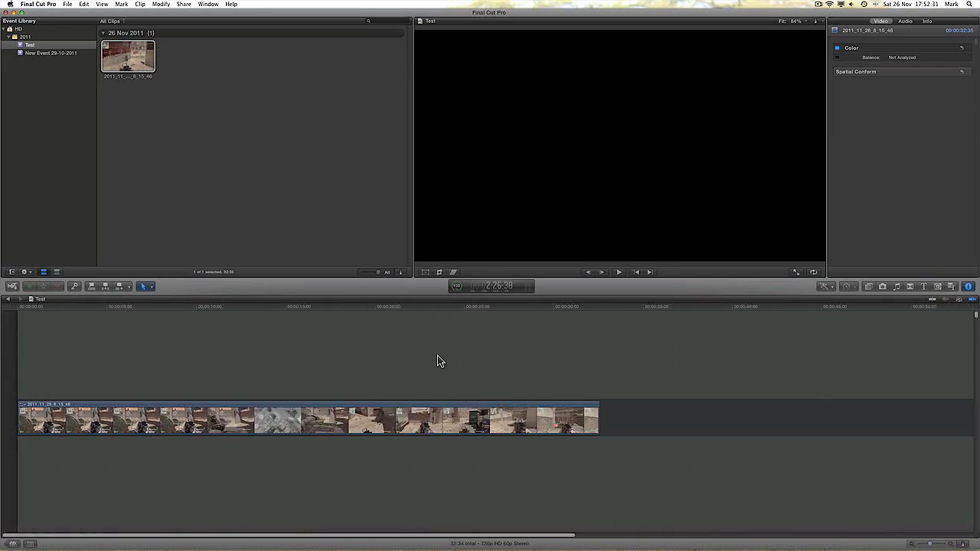
- Apply the Sharpen effect from the Effects Browser to the gameplay clip
left_click(869, 288)
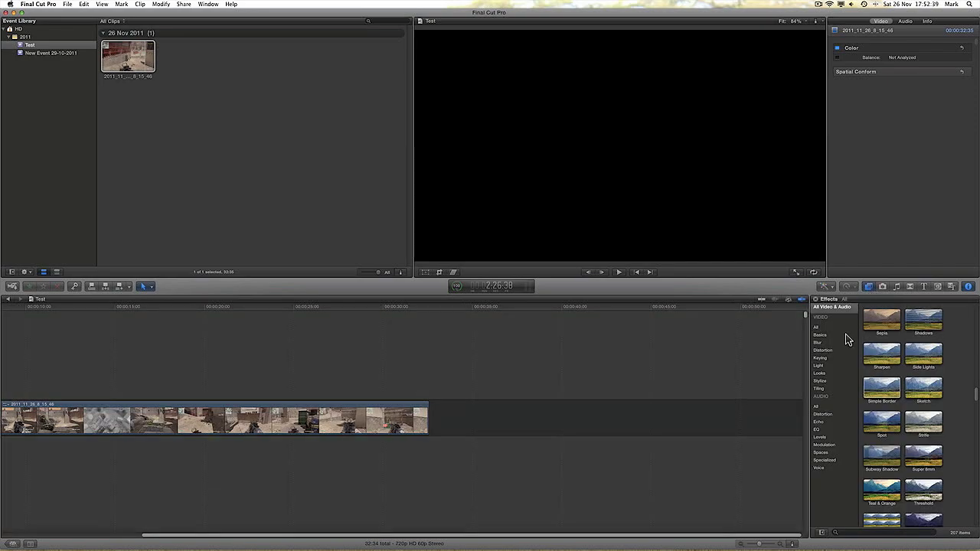
mouse_move(976, 396)
left_mouse_down()
mouse_move(974, 346)
mouse_move(976, 391)
left_mouse_up()
left_click(887, 435)
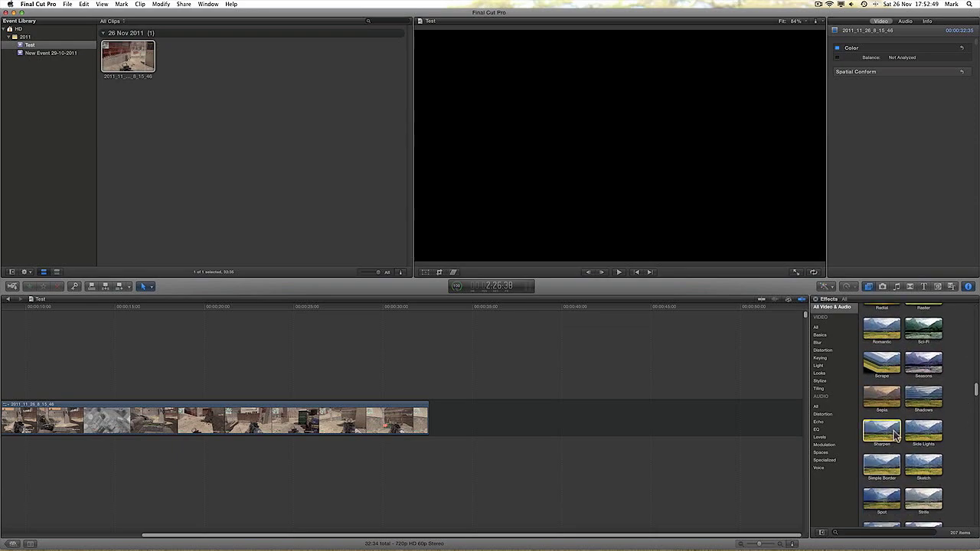
left_click_drag(885, 435, 381, 420)
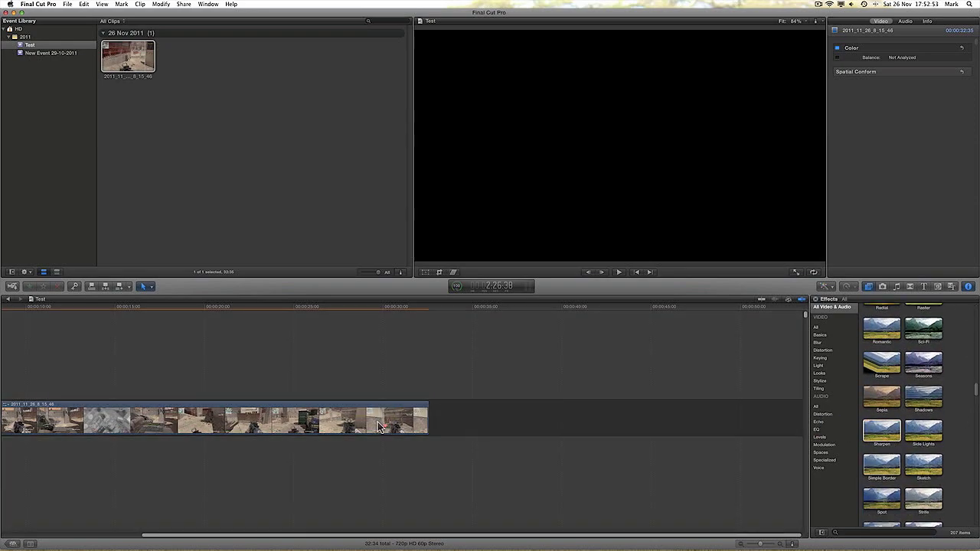
- Preview the sharpened clip by playing it from around 19 seconds
left_click(375, 364)
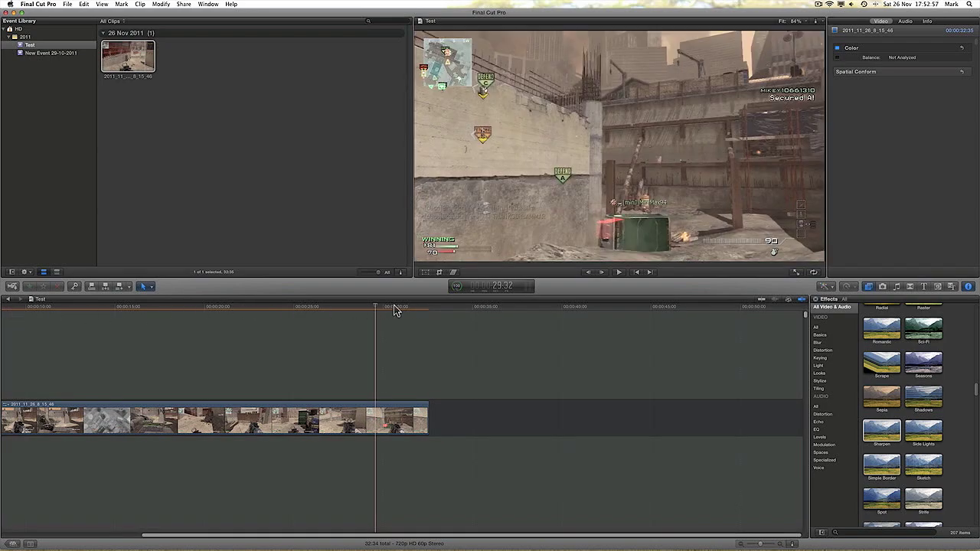
left_click(375, 308)
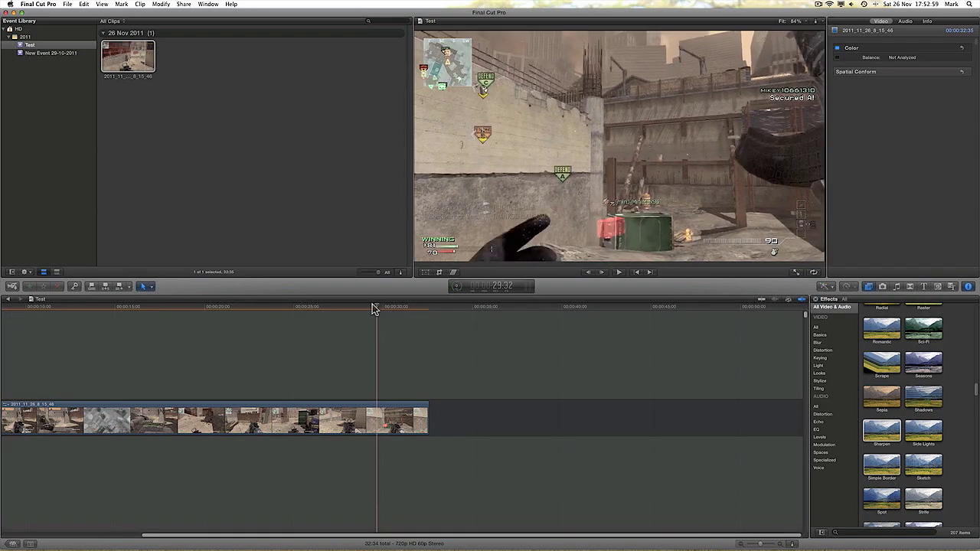
left_click(180, 307)
key("space")
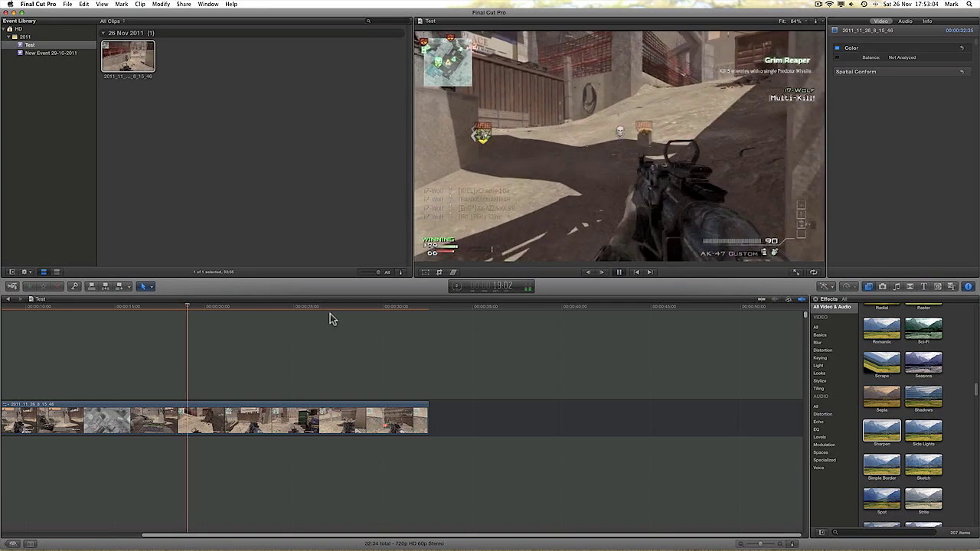
key("space")
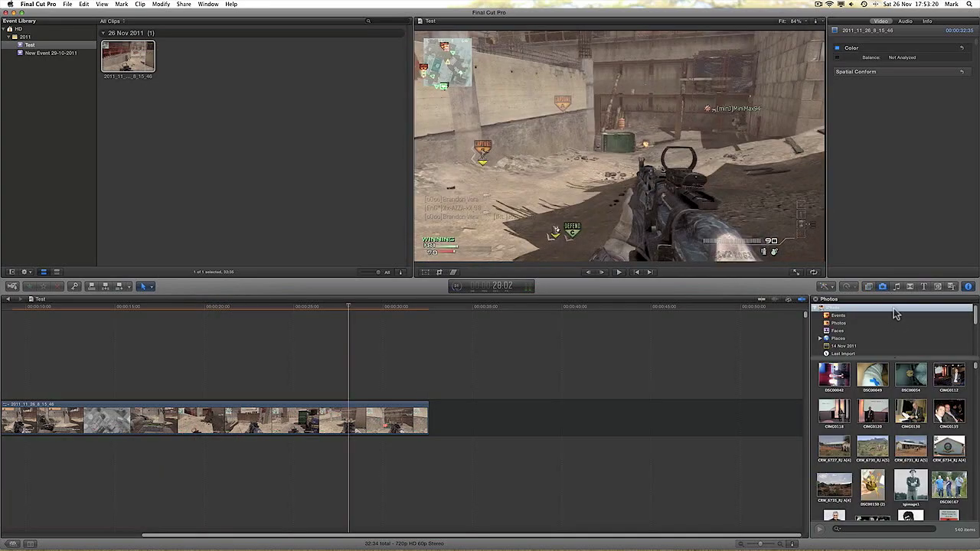
- Browse the Photos and Music libraries, then show the Lights transitions category
scroll(896, 426, "down", 15)
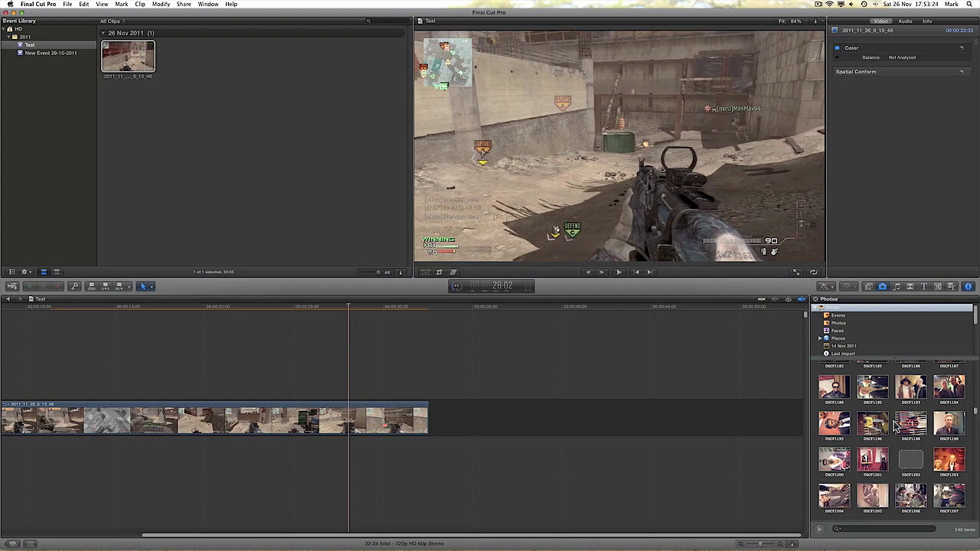
scroll(896, 426, "down", 5)
left_click(897, 287)
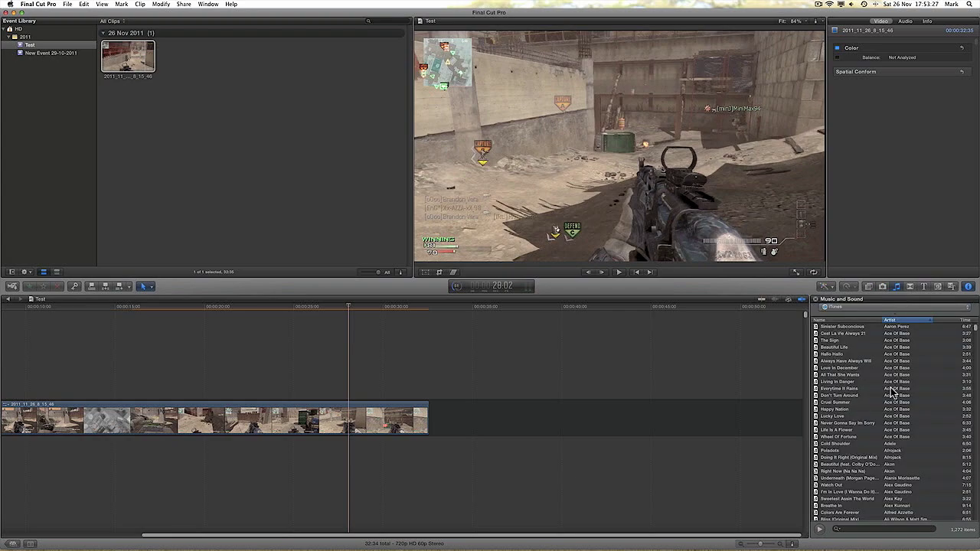
scroll(870, 429, "down", 20)
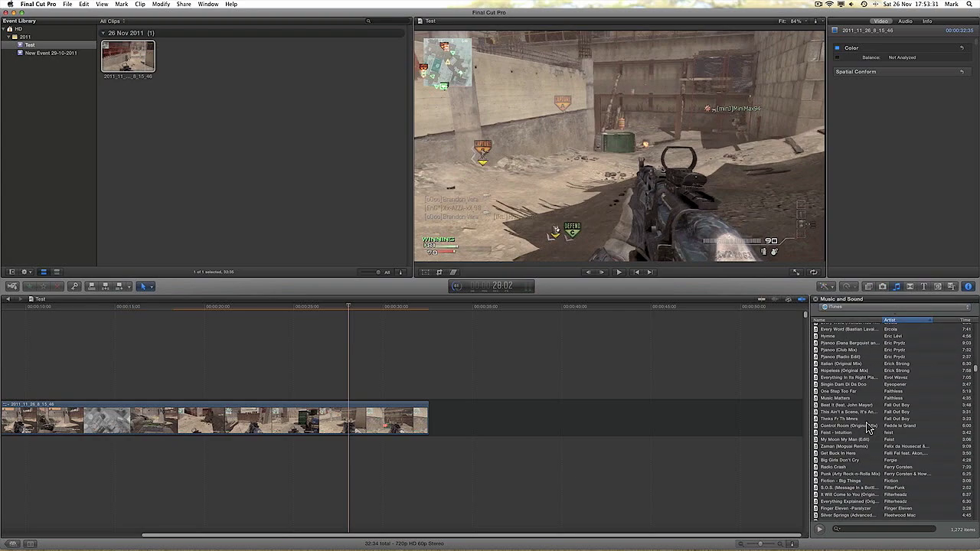
left_click(909, 287)
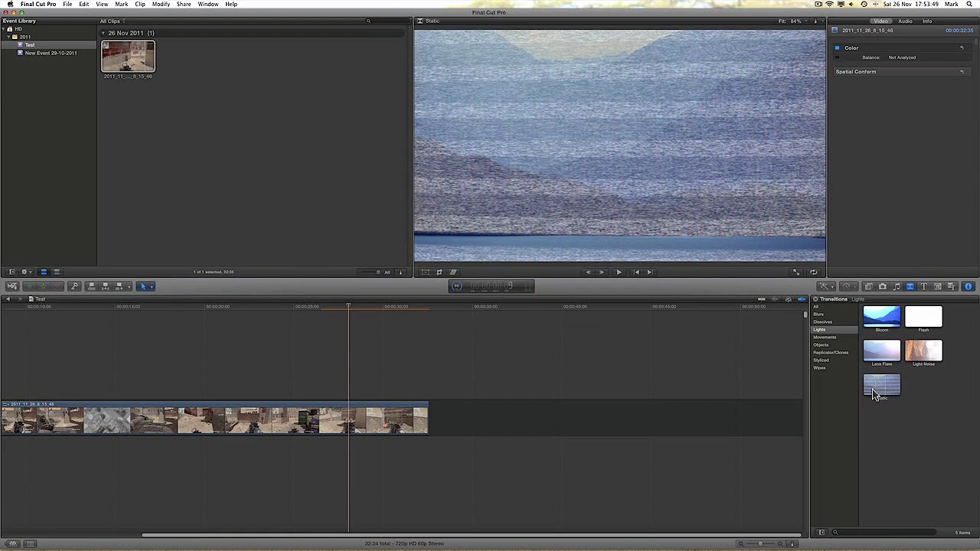
- Preview title styles, then put the Industrial generator at the start of the timeline
left_click(924, 287)
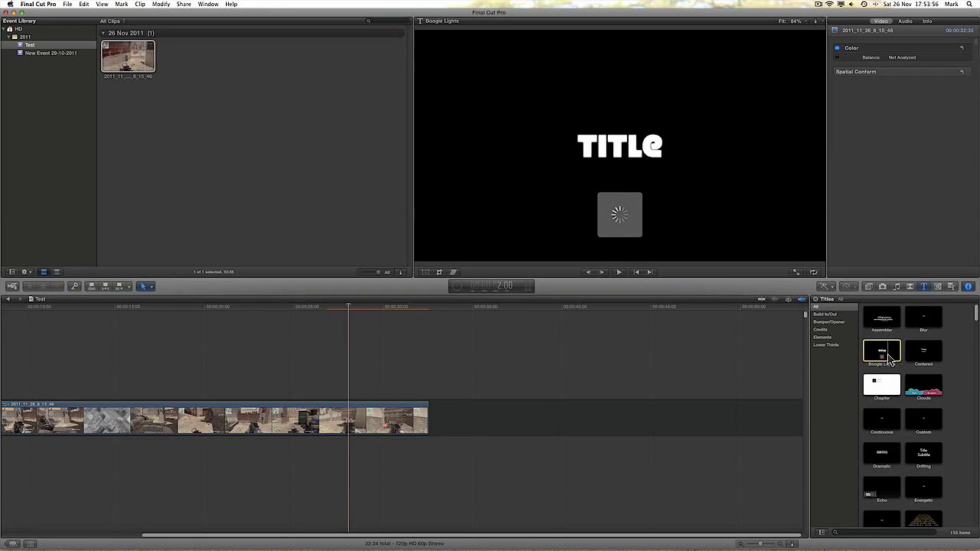
left_click(923, 326)
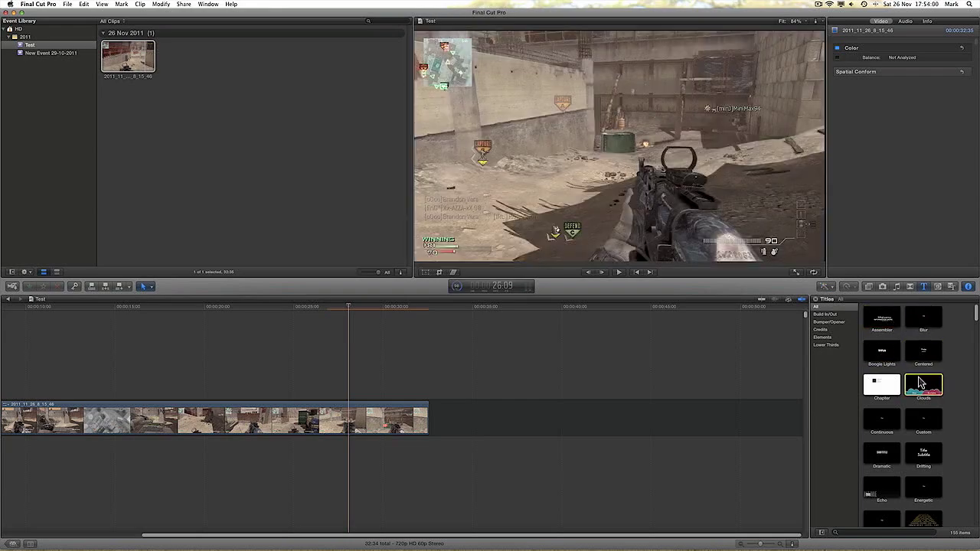
left_click(939, 288)
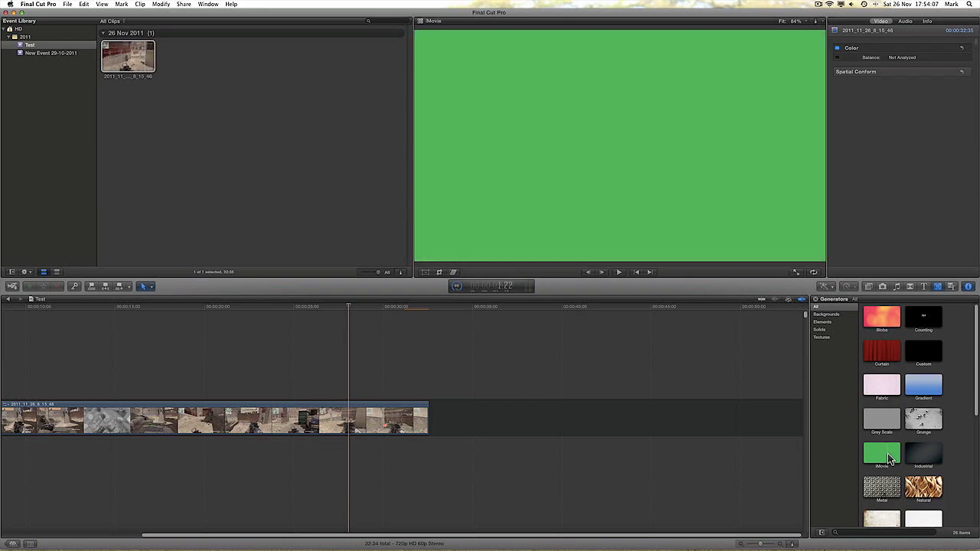
left_click_drag(924, 456, 12, 423)
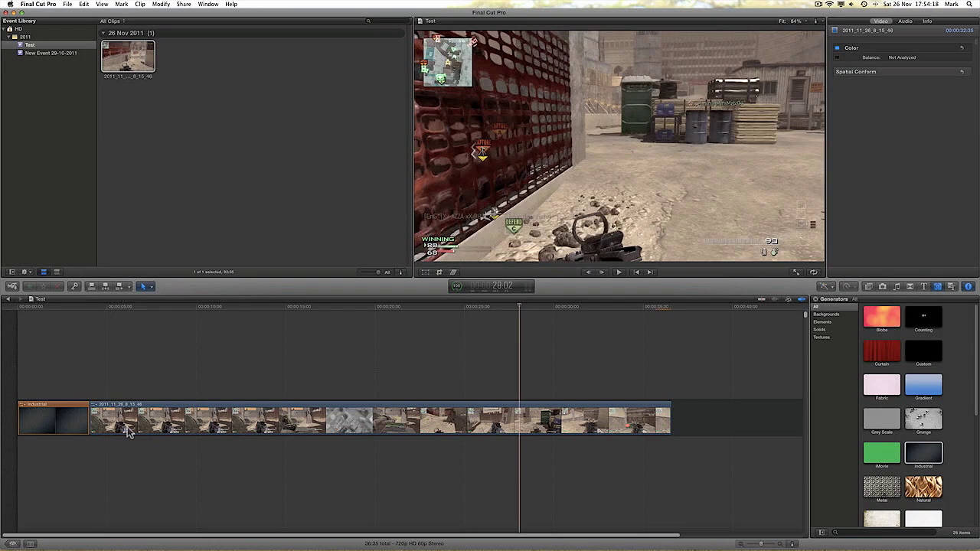
- Place the Centered title above the Industrial background at the project start
left_click(71, 420)
key("alt+super+1")
left_click(887, 425)
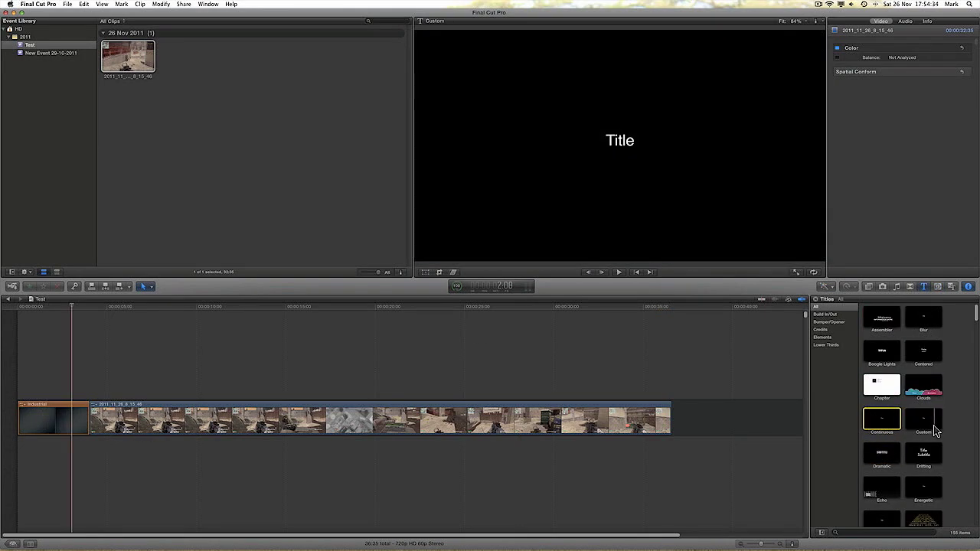
left_click(920, 352)
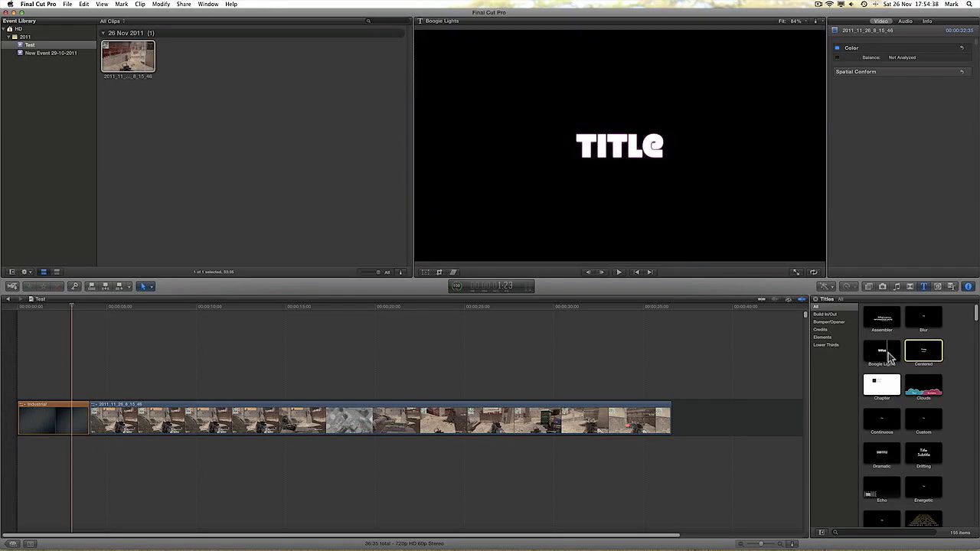
left_click_drag(916, 357, 97, 399)
left_click(61, 415)
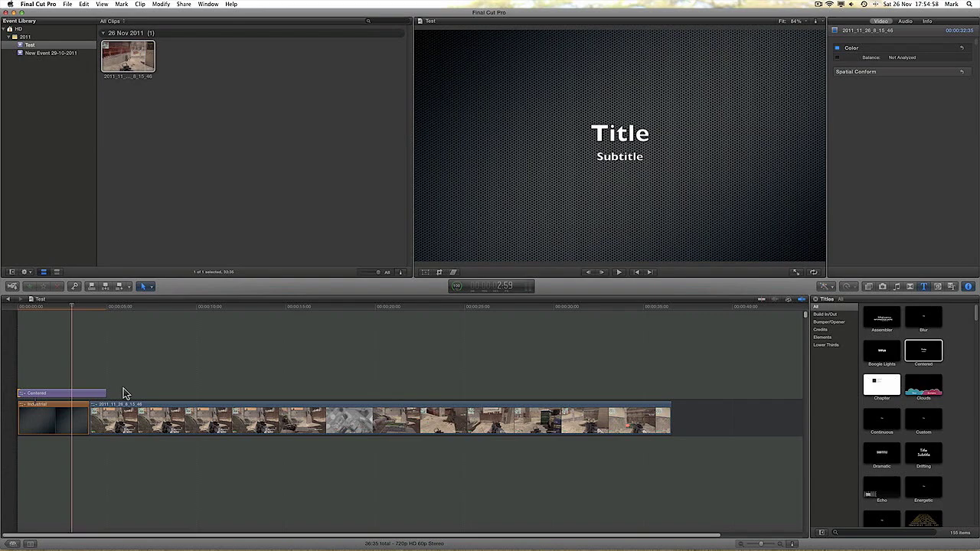
- Trim the Centered title's end edge to match the Industrial background
left_click(119, 393)
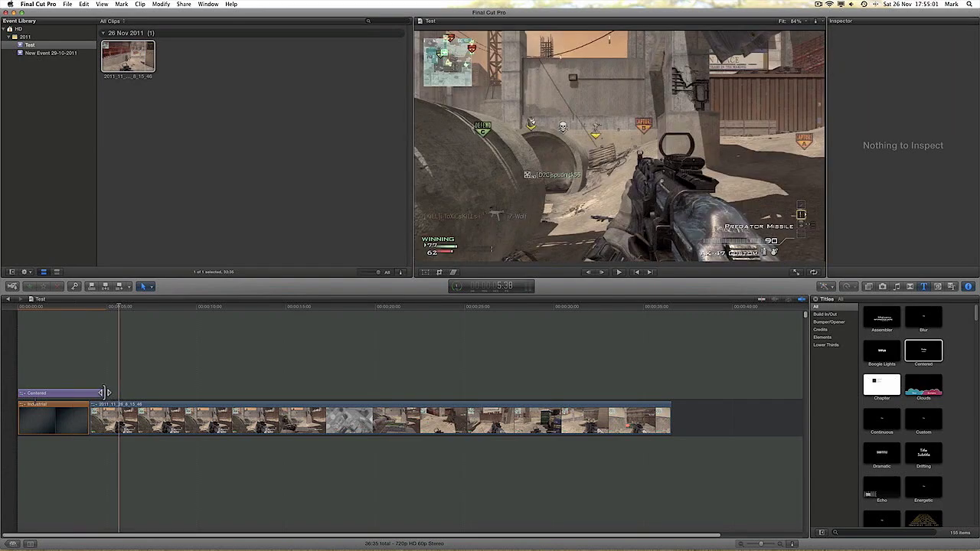
left_click_drag(105, 393, 89, 393)
left_click(74, 398)
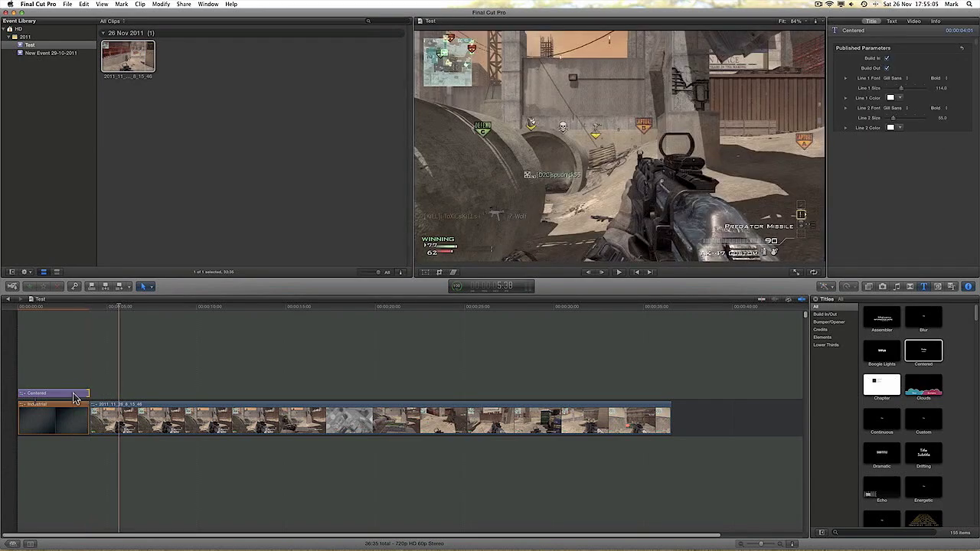
left_click(64, 422)
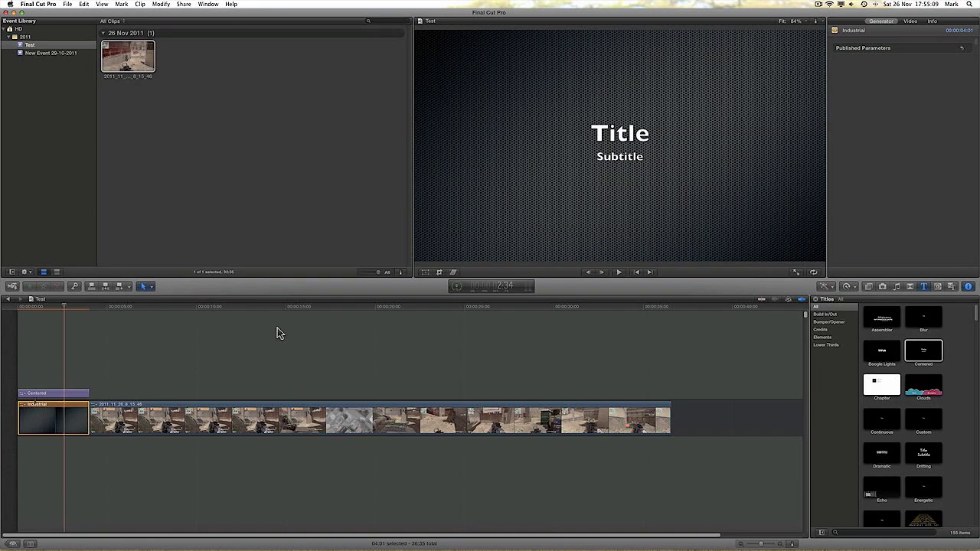
left_click(622, 136)
- Replace the placeholder title text with 'My Video'
left_click(620, 134)
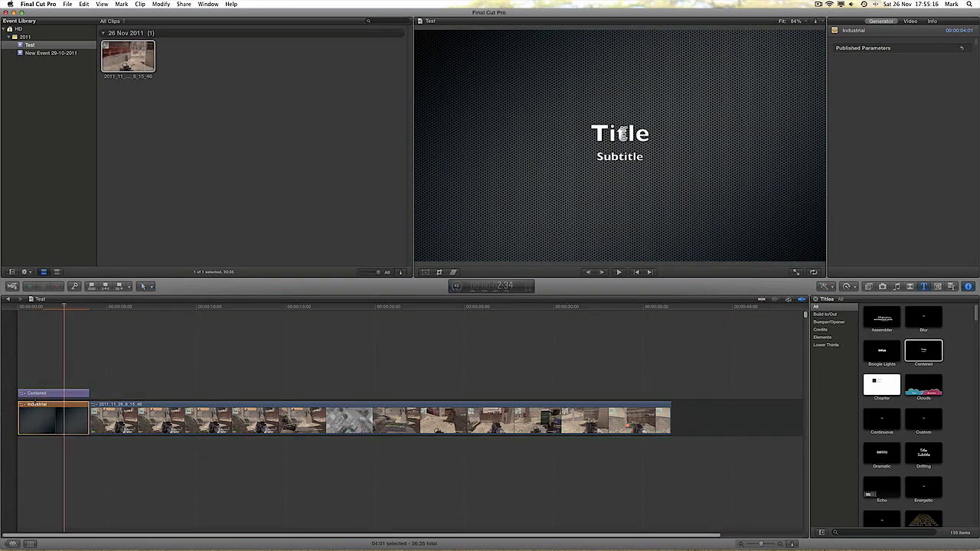
left_click(54, 396)
left_click(648, 134)
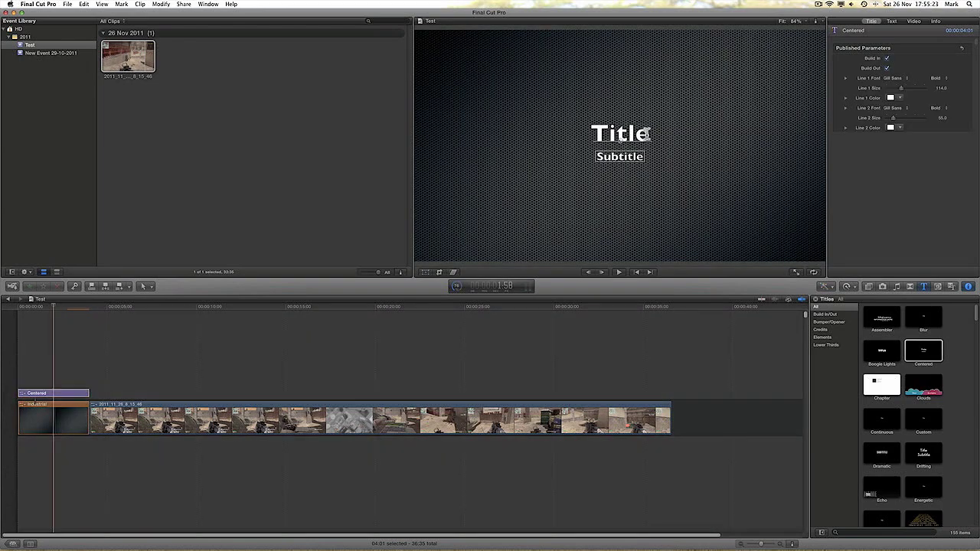
key("BackSpace")
key("BackSpace")
key("BackSpace")
key("BackSpace")
key("BackSpace")
type("My")
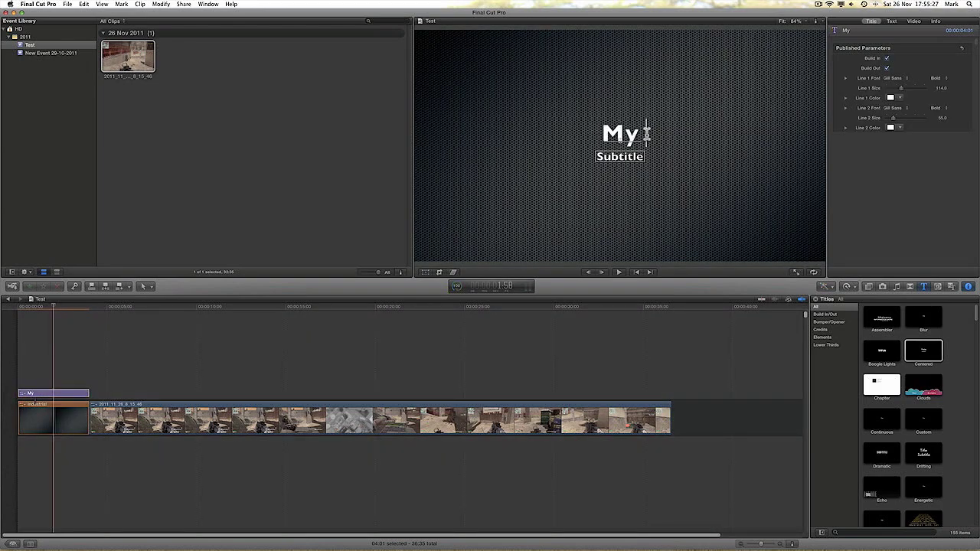
type(" Video")
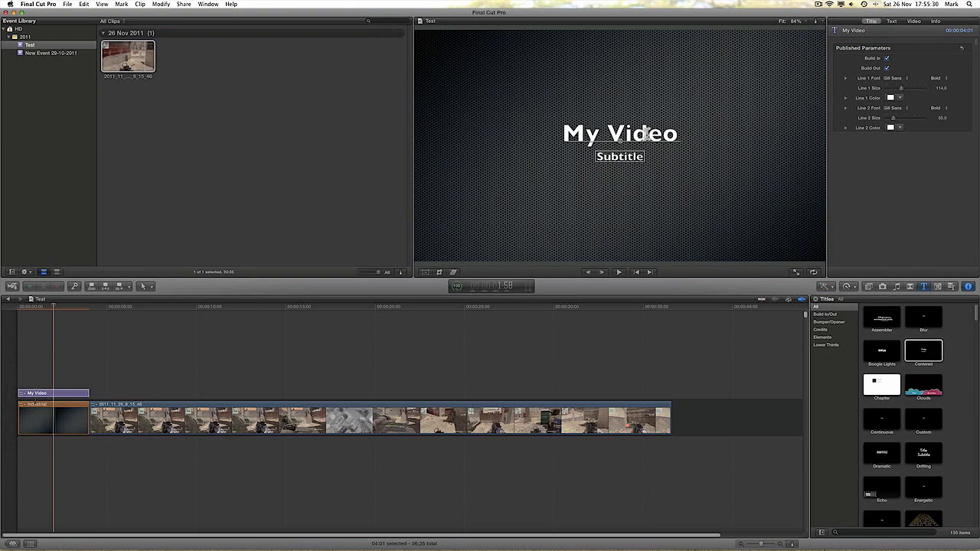
- Change the subtitle to 'Final Cut Pro X Test'
left_click(646, 158)
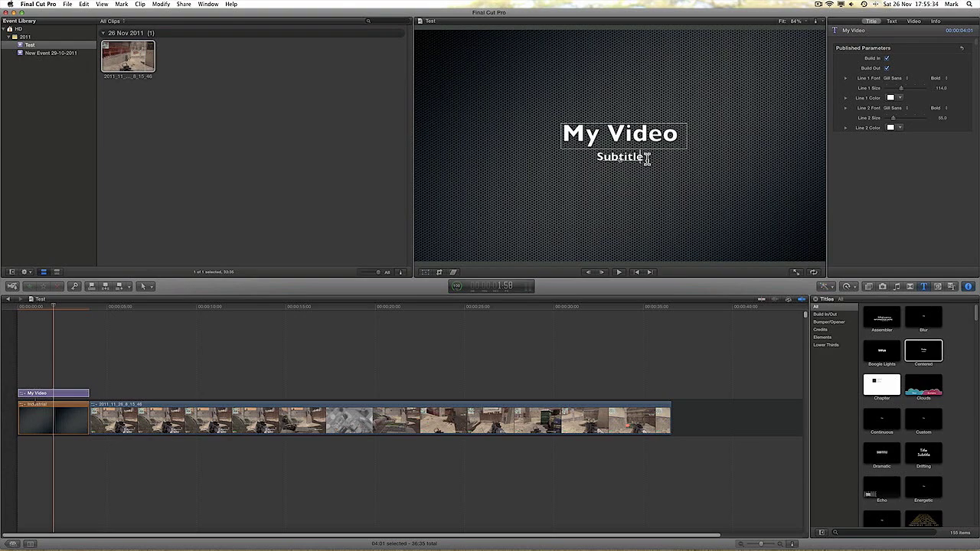
key("BackSpace")
key("BackSpace")
key("BackSpace")
key("BackSpace")
key("BackSpace")
key("BackSpace")
type("Final Cut Pro X Test")
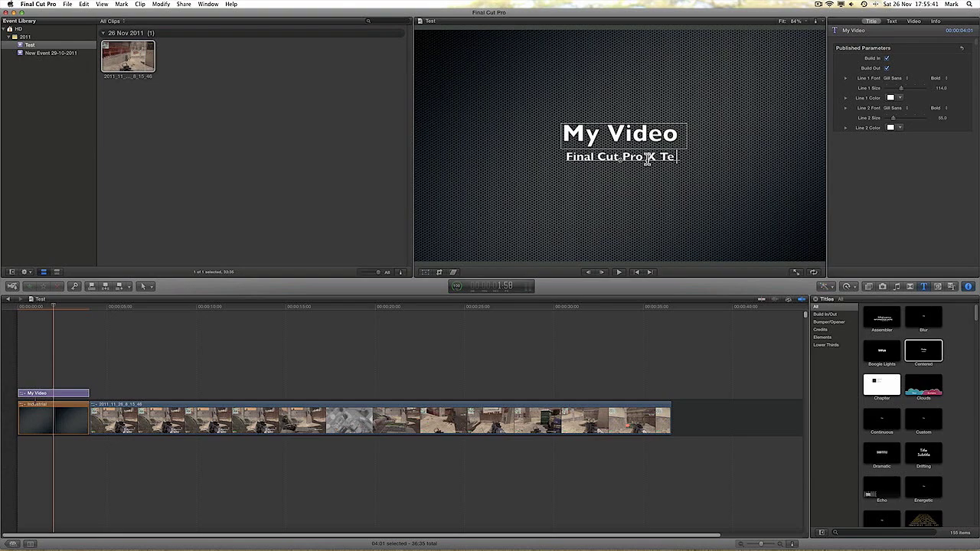
- Add the Flash transition between the Industrial intro and the gameplay clip
left_click(529, 357)
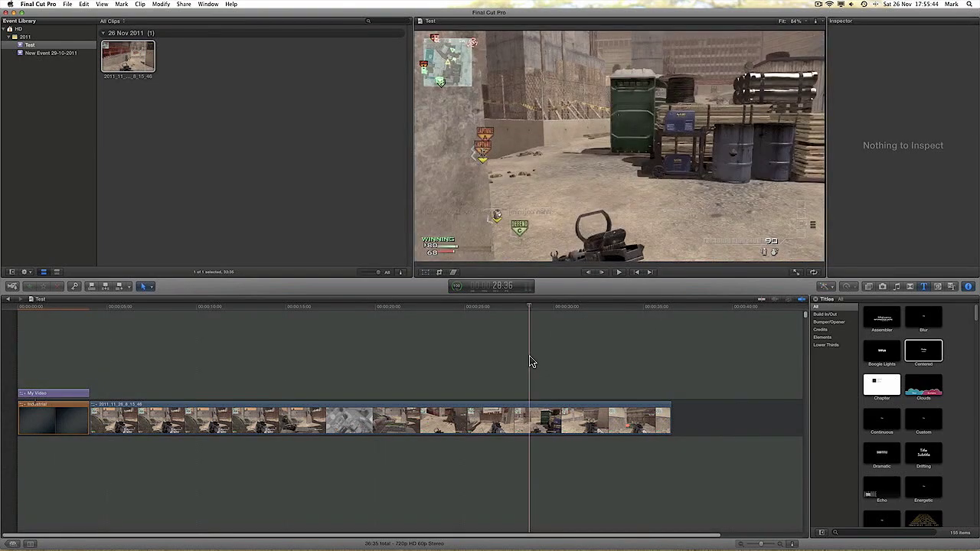
left_click(909, 287)
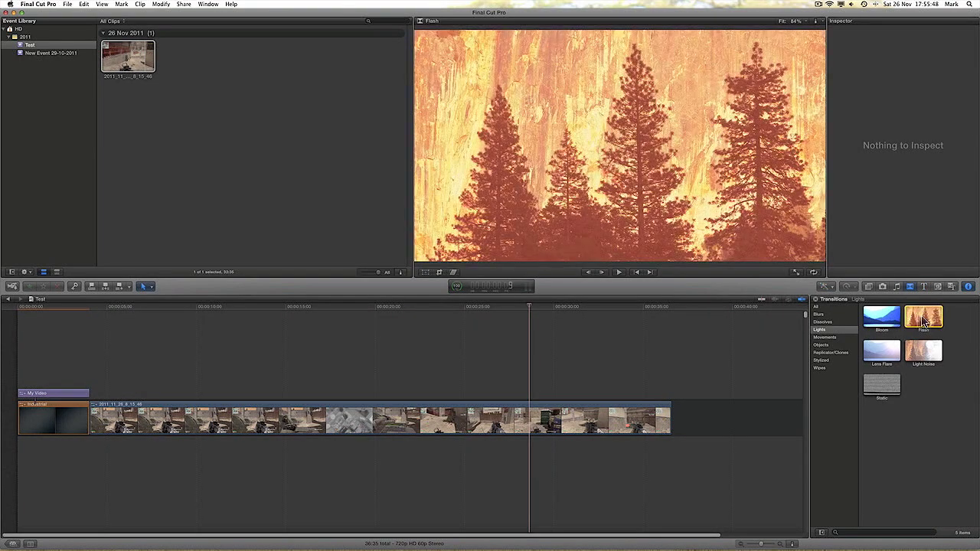
left_click_drag(928, 319, 89, 417)
- Shorten the My Video title and play back the intro and gameplay footage
left_click(66, 372)
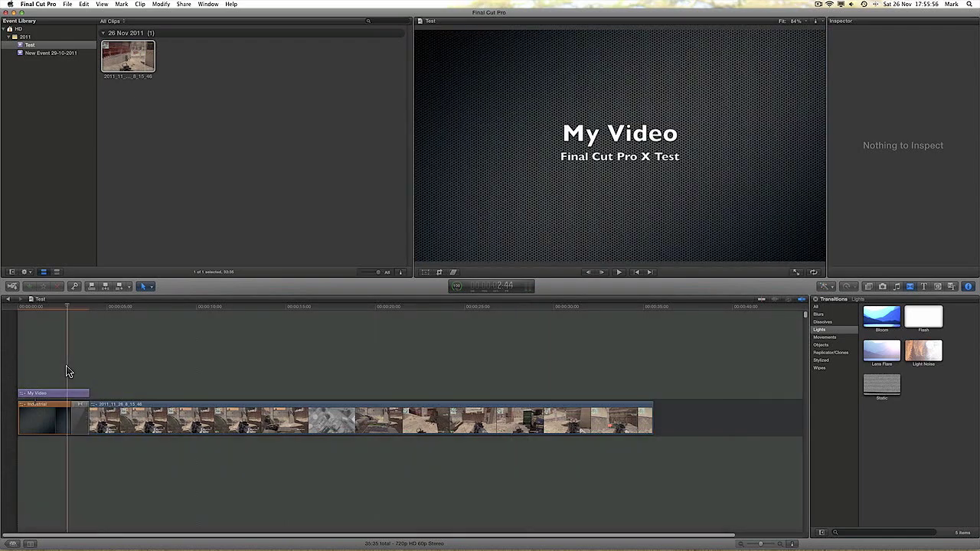
key("space")
left_click_drag(88, 393, 71, 394)
left_click(155, 421)
key("space")
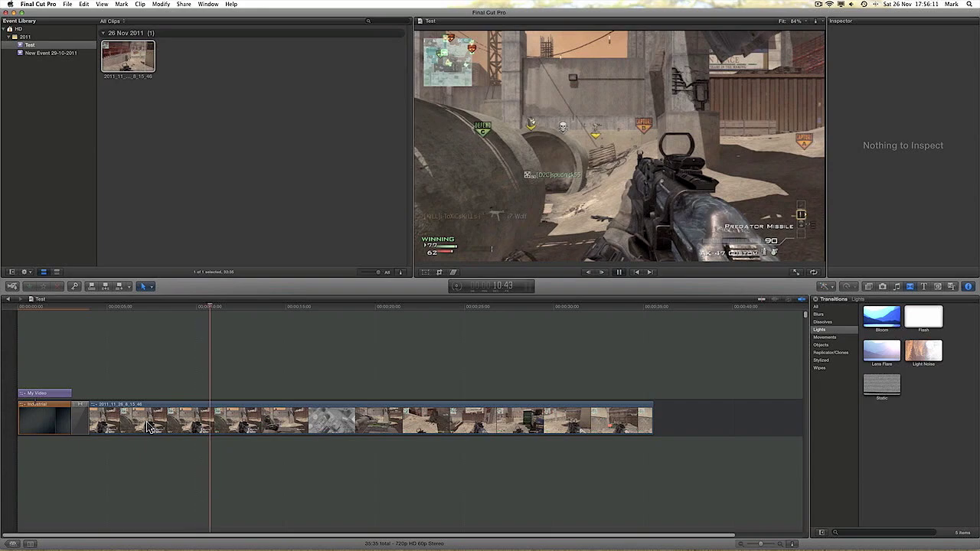
key("space")
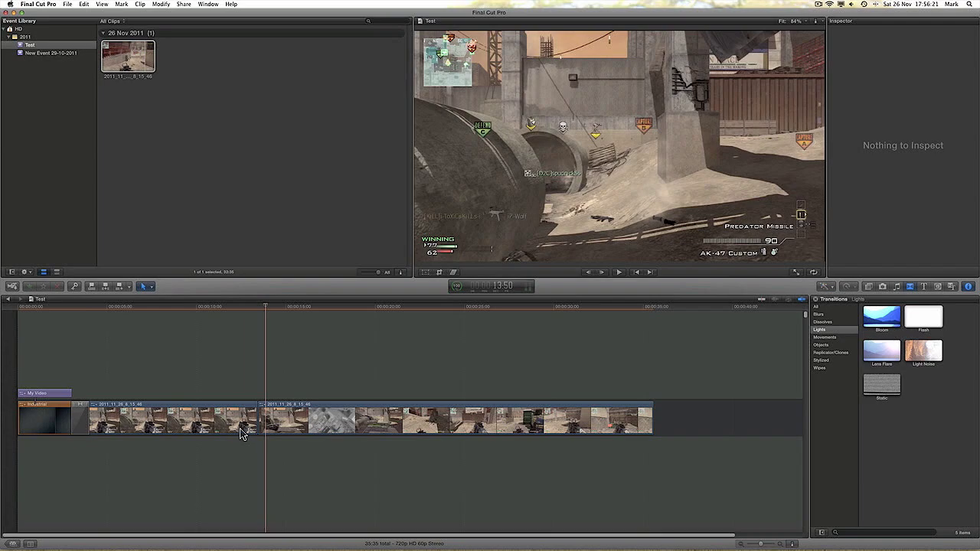
- Delete a marked stretch of the gameplay footage and play back the edited project
left_click_drag(257, 427, 89, 427)
key("Delete")
key("a")
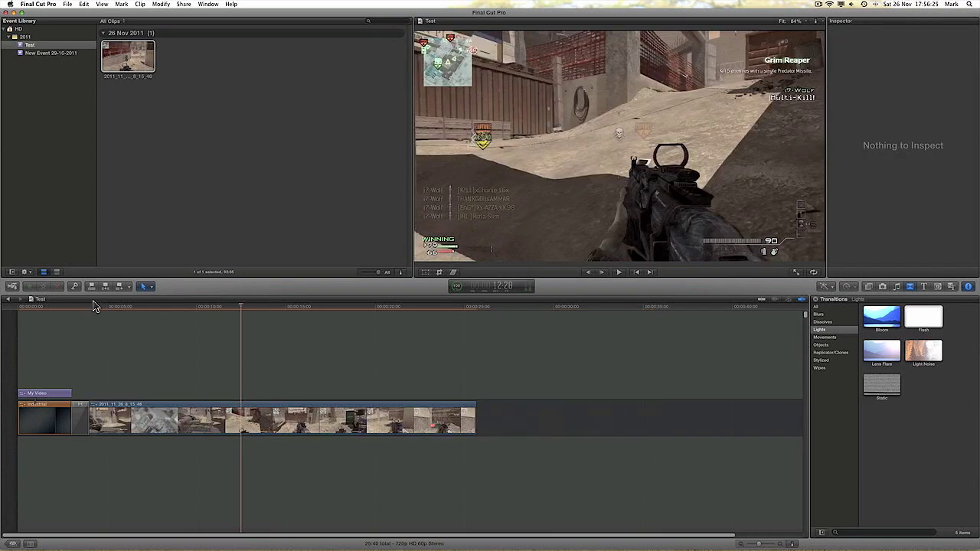
left_click_drag(241, 310, 71, 308)
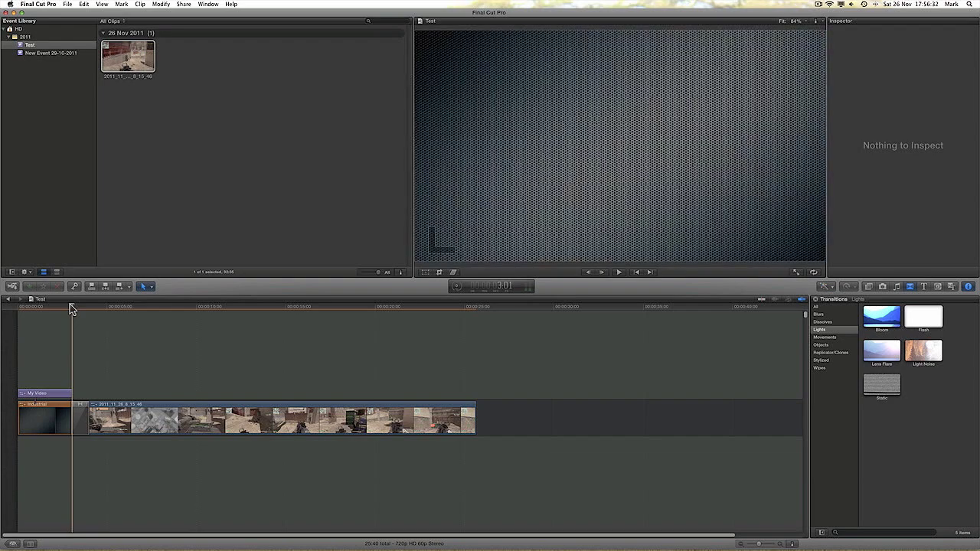
key("space")
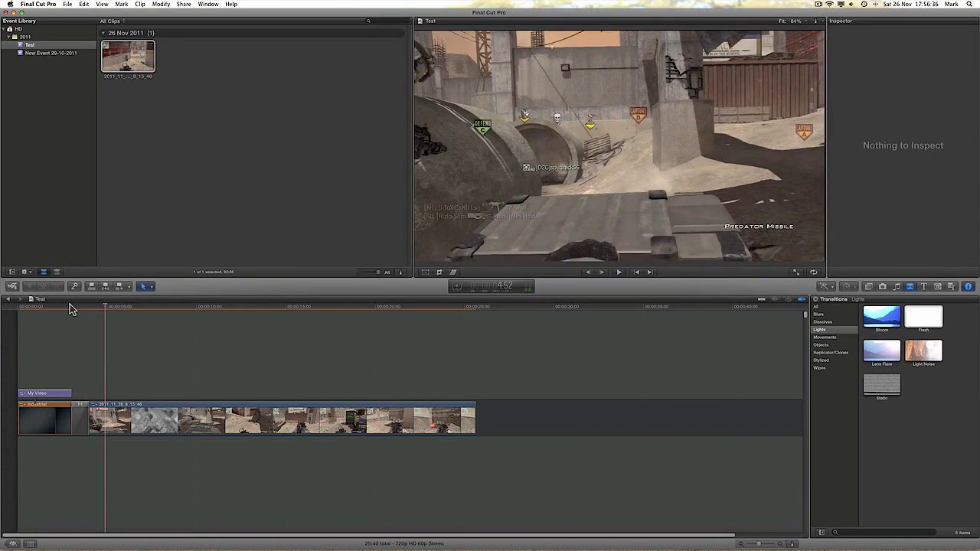
- Undo the stray clip insert, then blade the gameplay clip and delete its opening part
key("w")
key("super+4")
key("super+z")
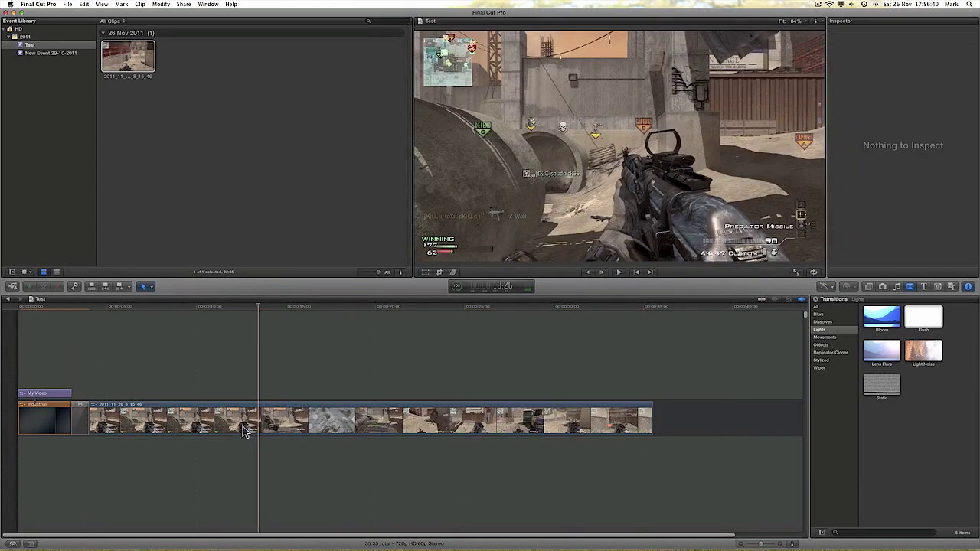
key("b")
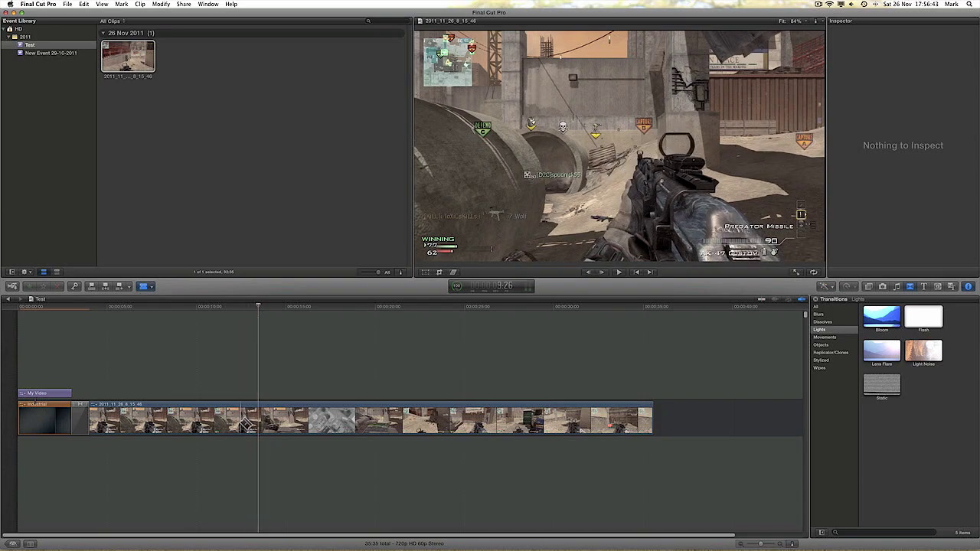
left_click(247, 420)
key("a")
left_click(233, 419)
key("Delete")
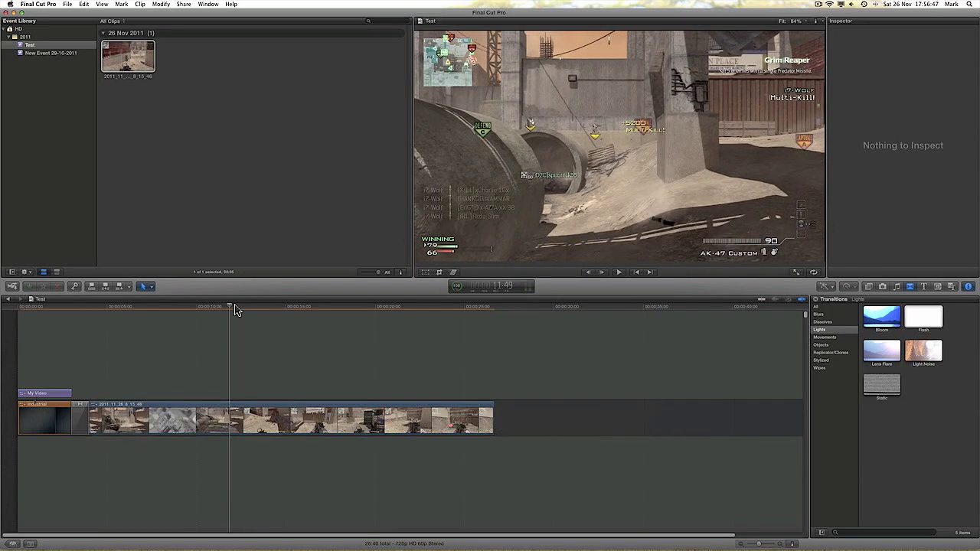
- Play from the start and trim the gameplay clip's end to the playhead near 21 seconds
left_click(64, 316)
key("space")
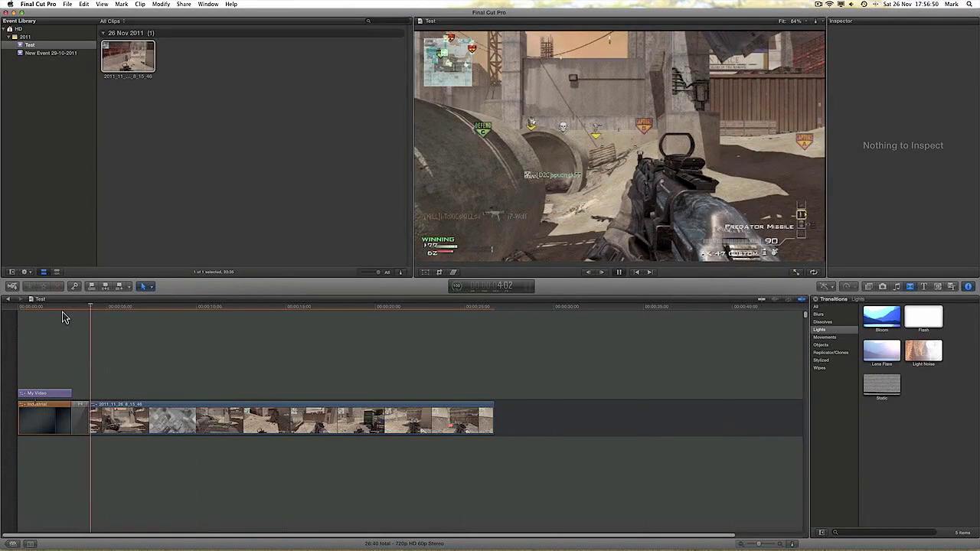
key("space")
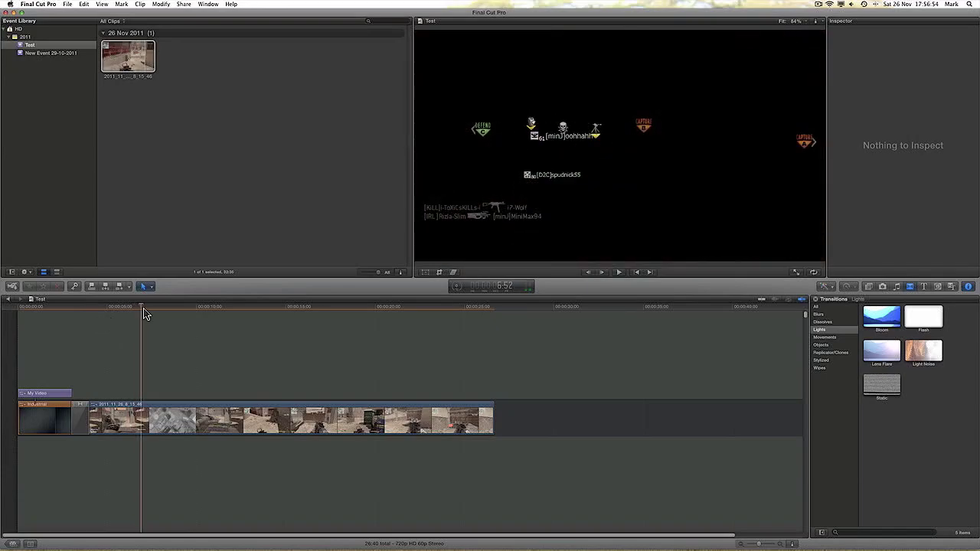
left_click_drag(143, 310, 394, 318)
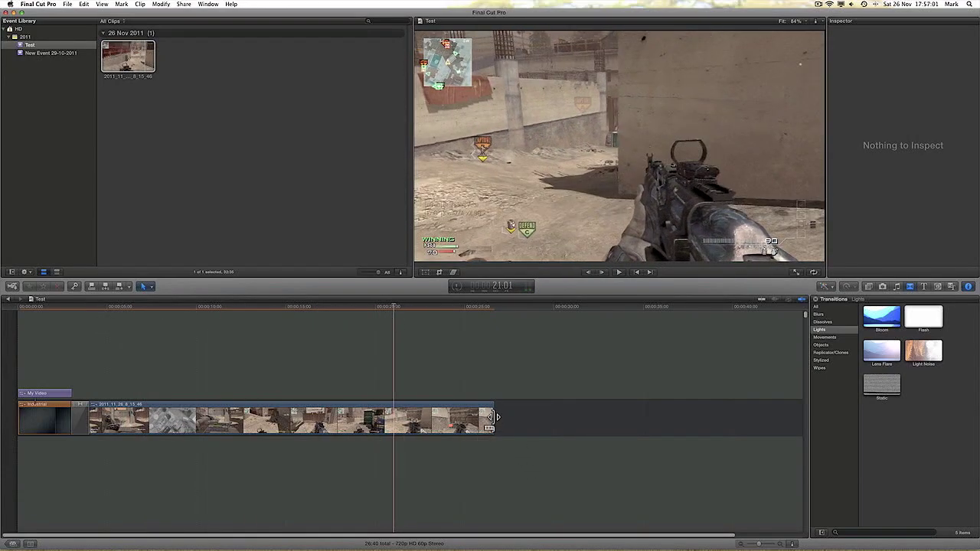
left_click_drag(494, 417, 393, 418)
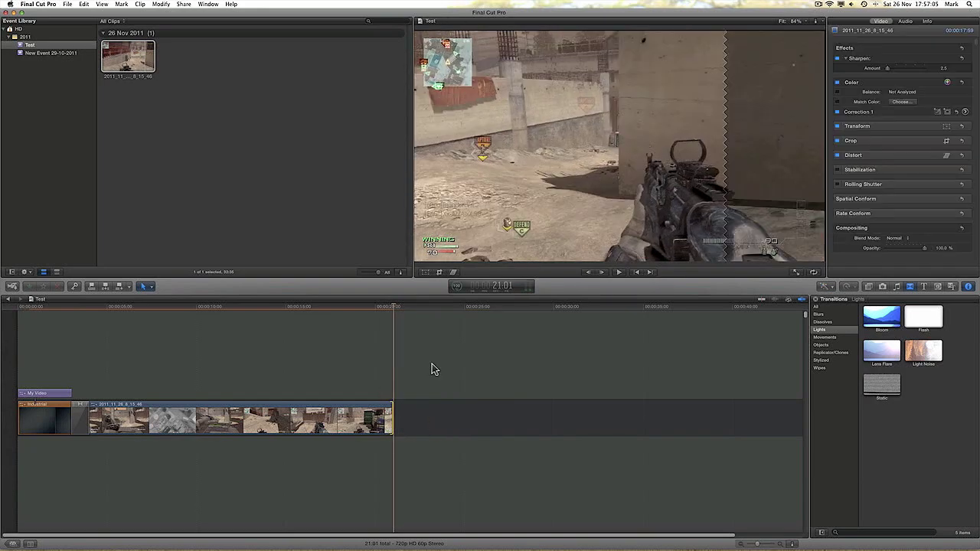
- Append the Industrial generator after the gameplay clip
left_click(430, 369)
left_click(951, 288)
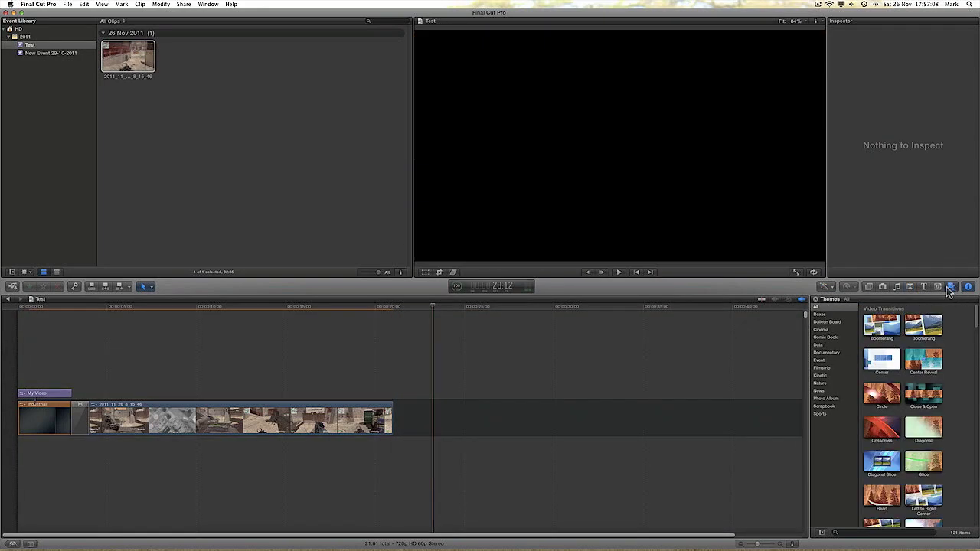
left_click(938, 287)
left_click_drag(924, 454, 547, 424)
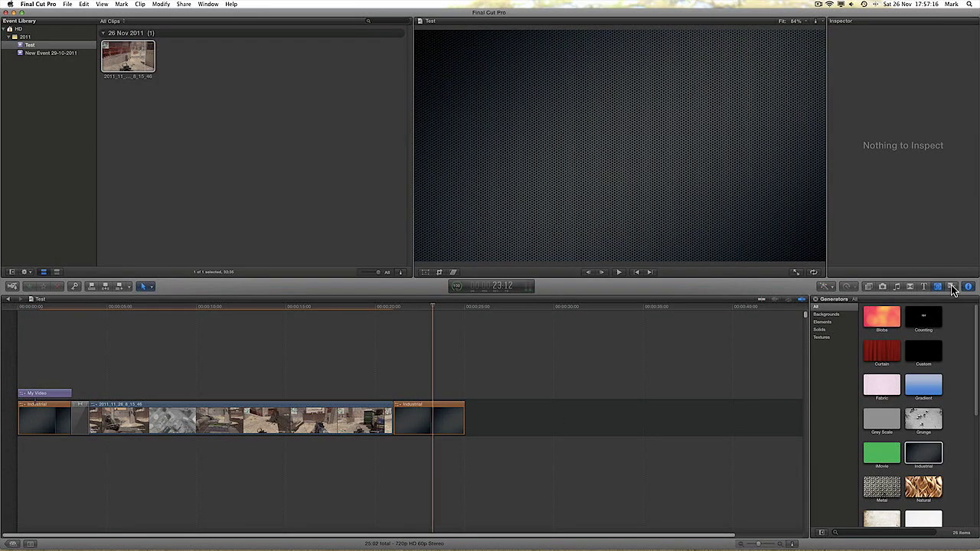
- Add a Centered title over the Industrial clip reading 'Thanks For Watching', with the subtitle removed
left_click(925, 287)
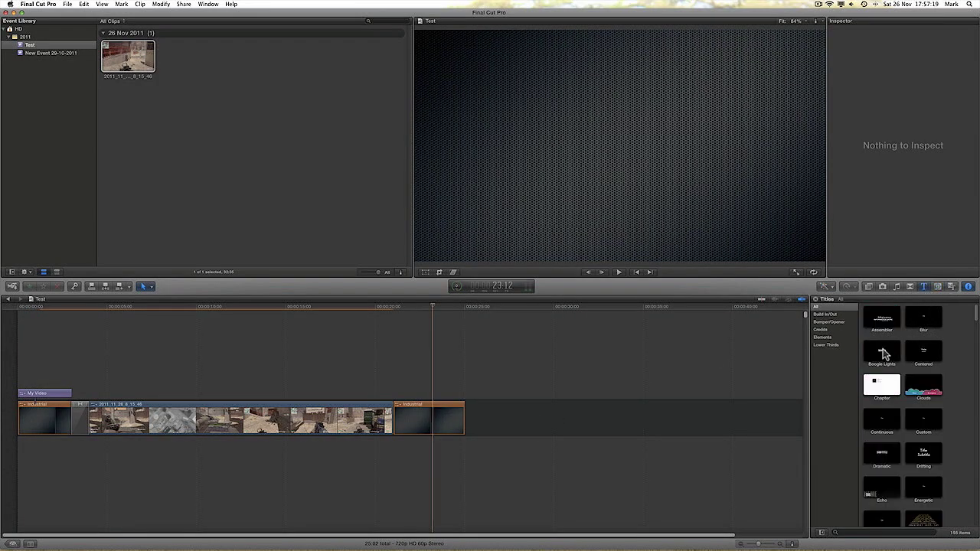
left_click_drag(924, 351, 393, 392)
left_click_drag(480, 393, 464, 393)
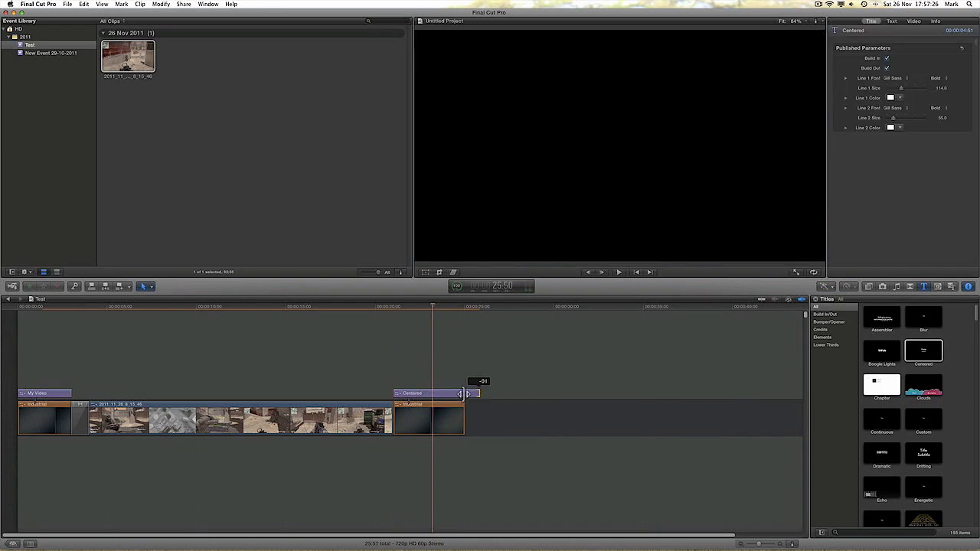
left_click(455, 393)
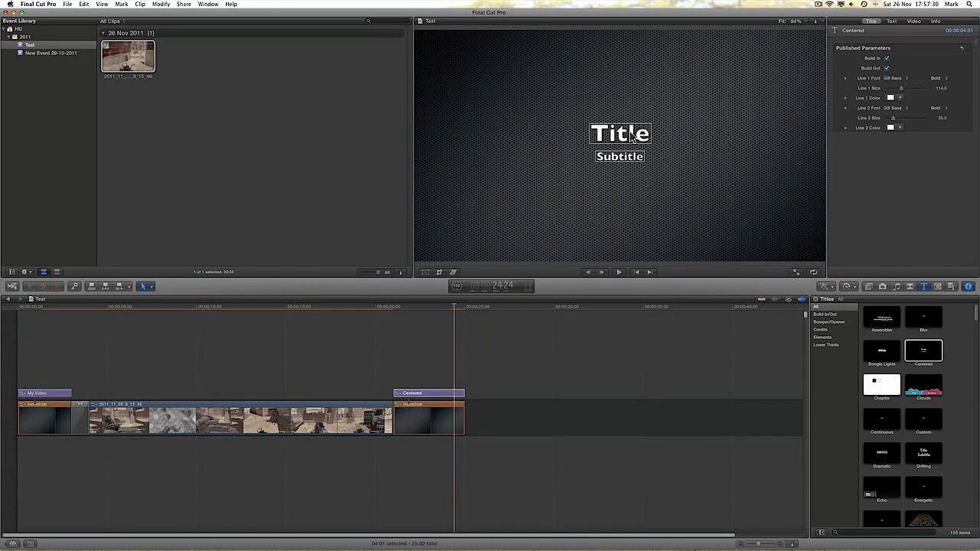
double_click(630, 134)
type("Thank")
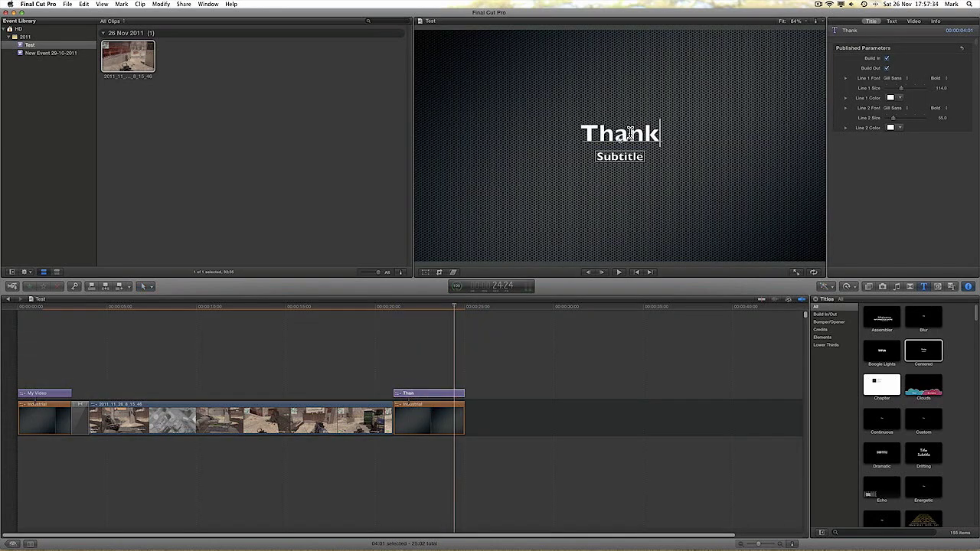
type("s For Watching")
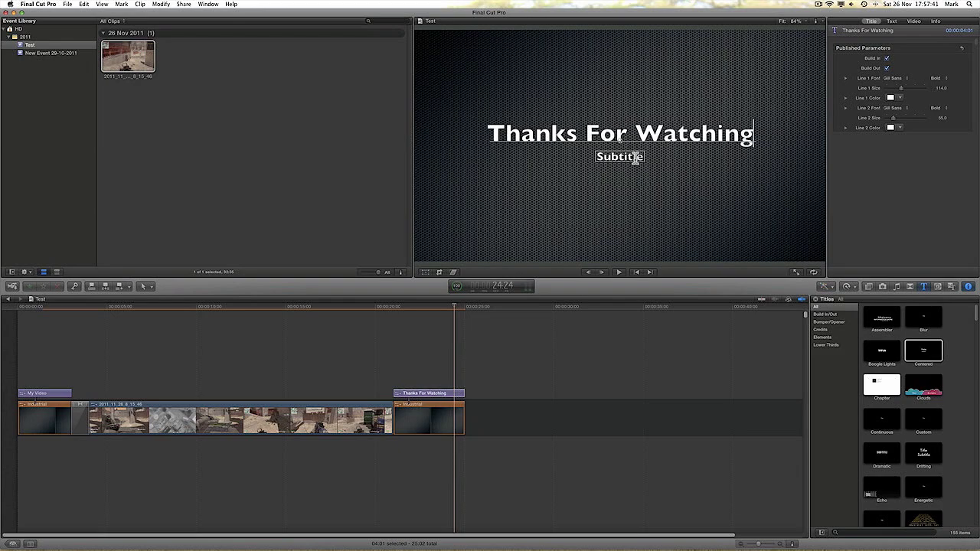
double_click(635, 157)
key("BackSpace")
left_click(554, 349)
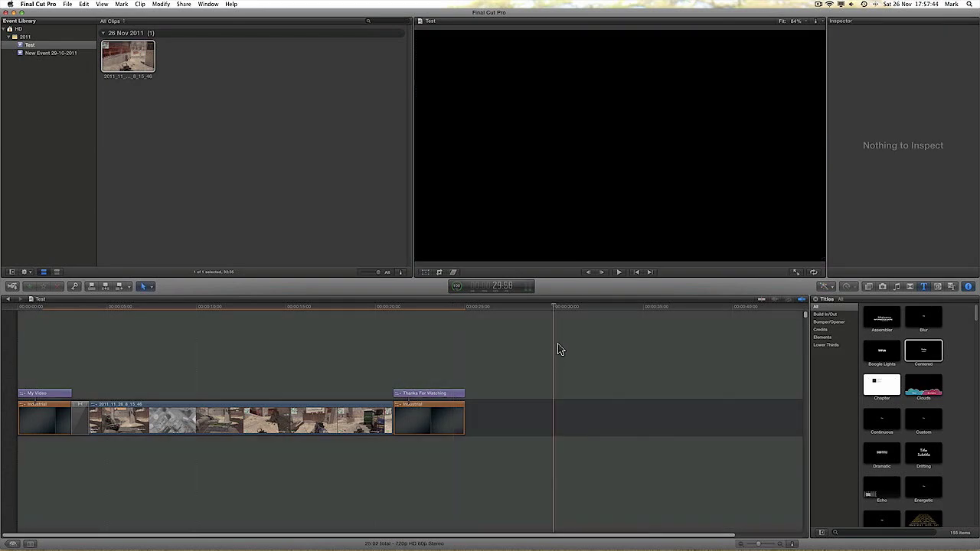
- Place a Flash transition between the gameplay clip and the Industrial outro
left_click(911, 287)
left_click_drag(918, 330, 396, 414)
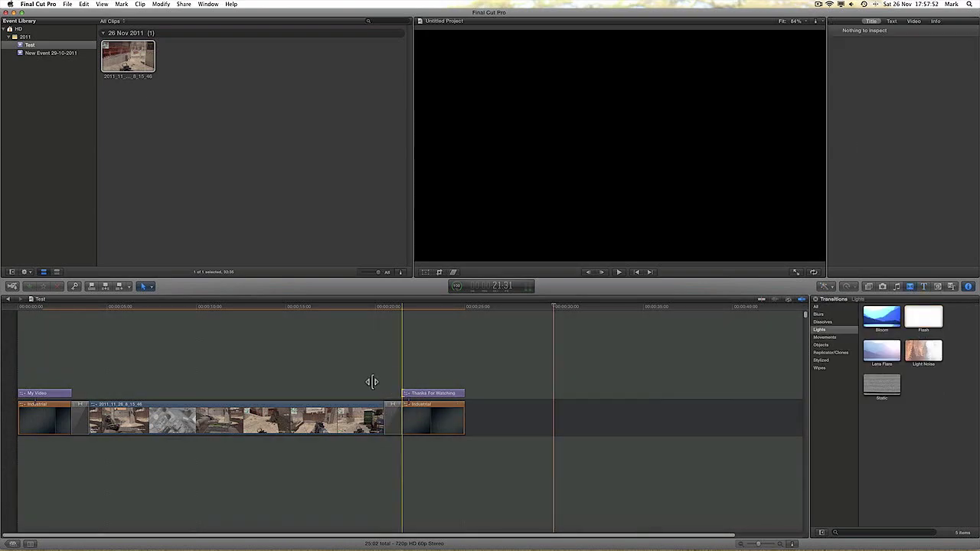
left_click(153, 360)
left_click(184, 5)
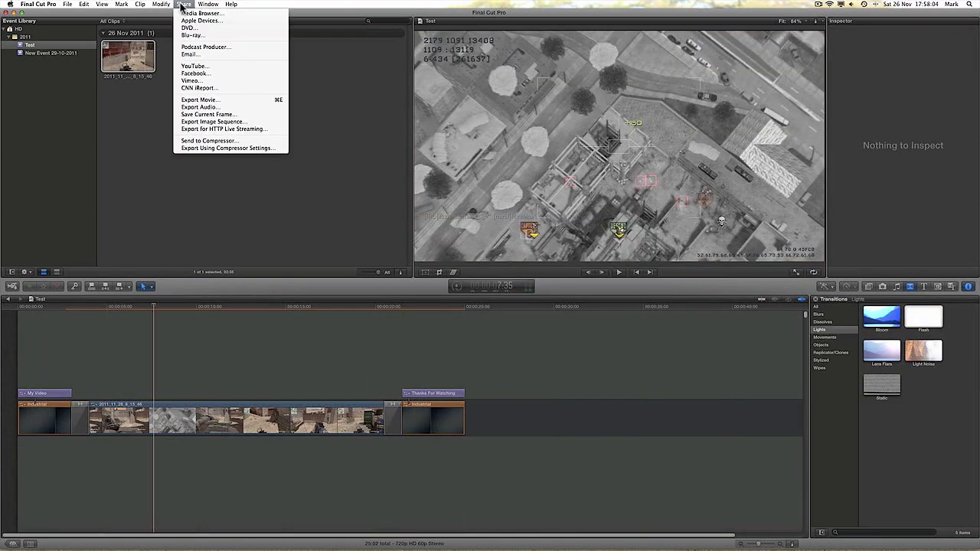
- Export the movie in H.264 with 'Do Nothing' after export, saving it as Test on the Desktop
left_click(233, 100)
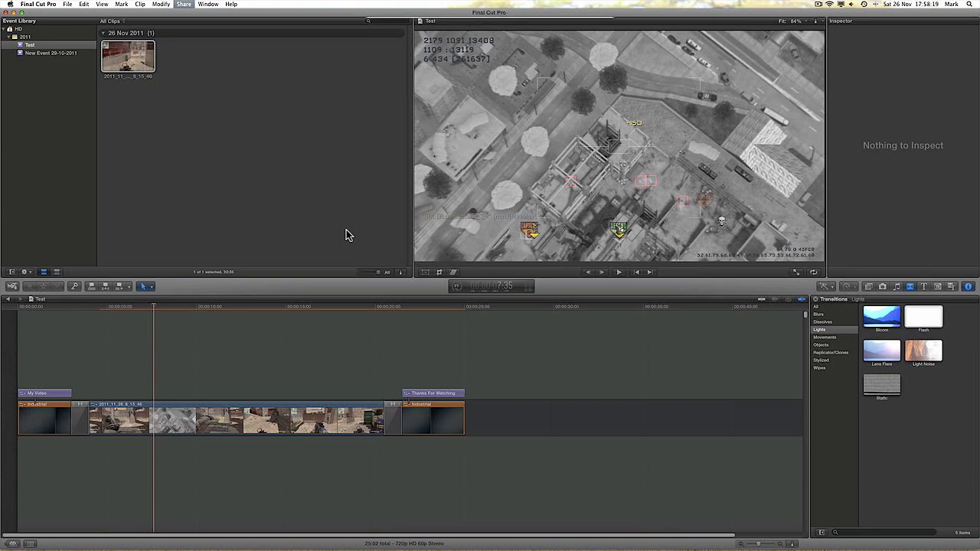
left_click(496, 130)
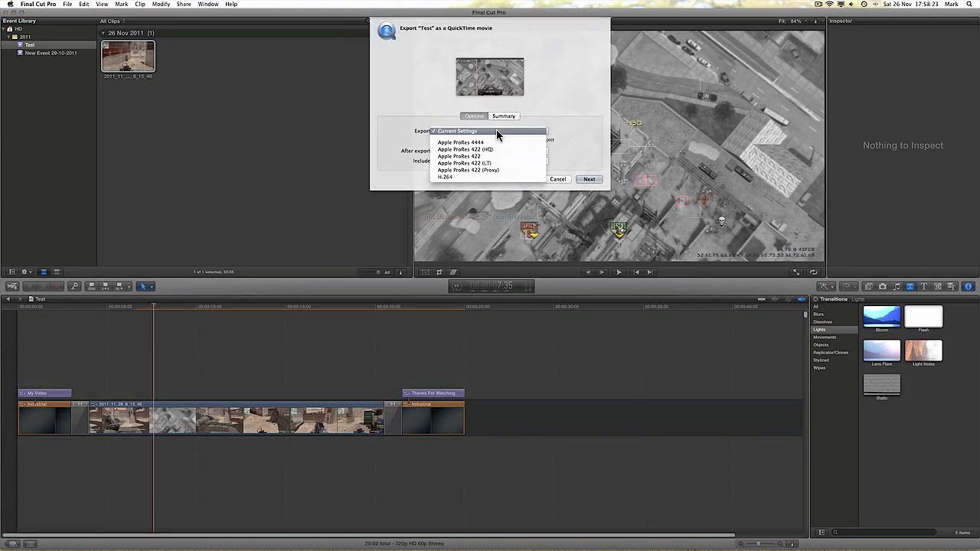
left_click(477, 181)
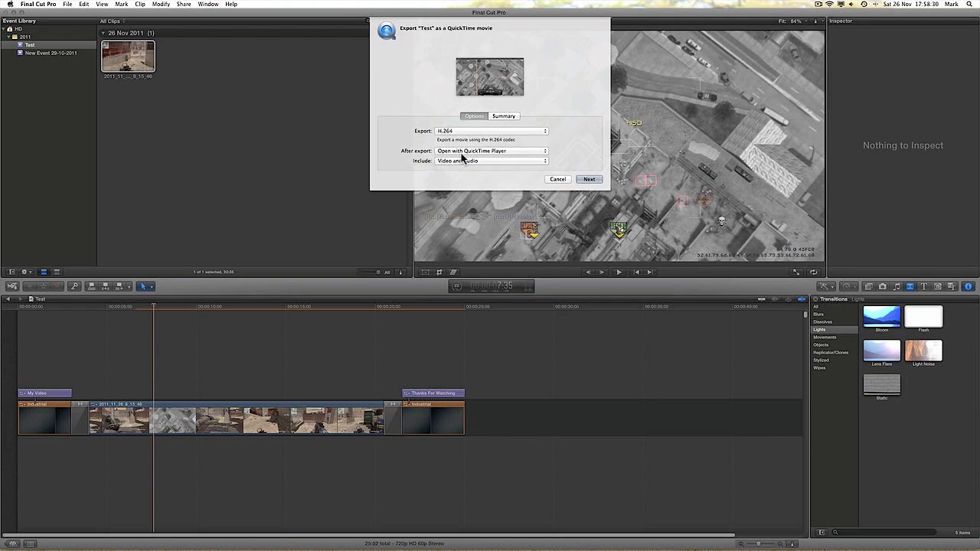
left_click(463, 152)
left_click(463, 144)
left_click(588, 181)
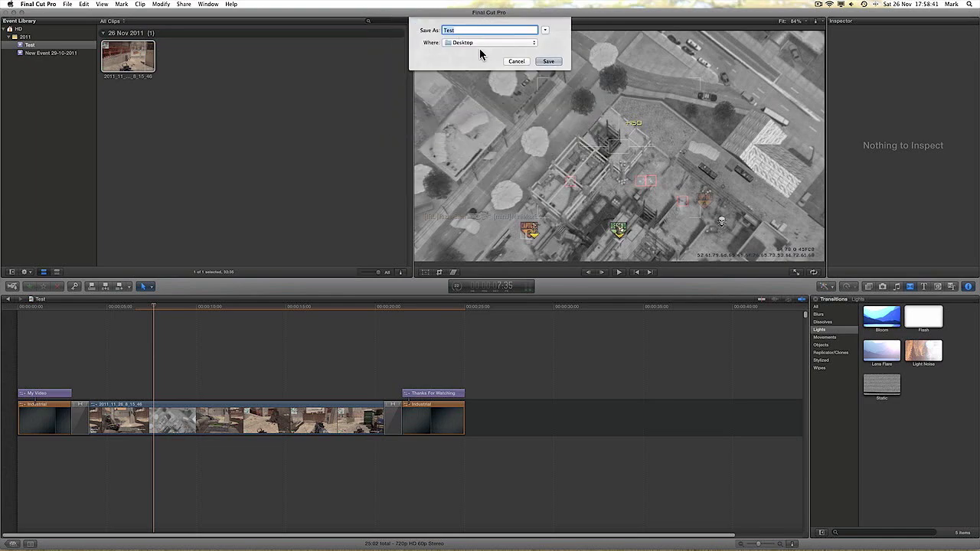
left_click(557, 63)
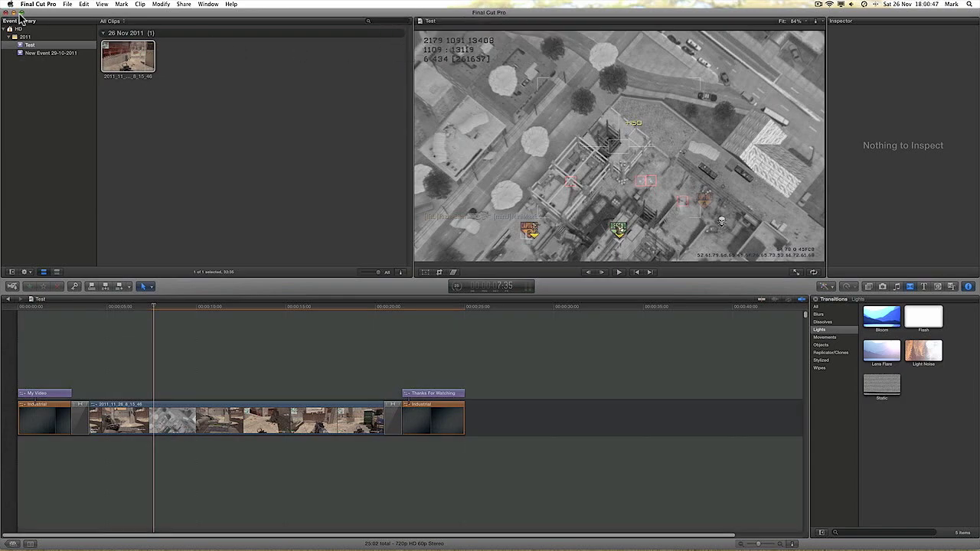
- Close Final Cut Pro, move Test.mov onto the desktop and open it with Cmd+O
left_click(14, 13)
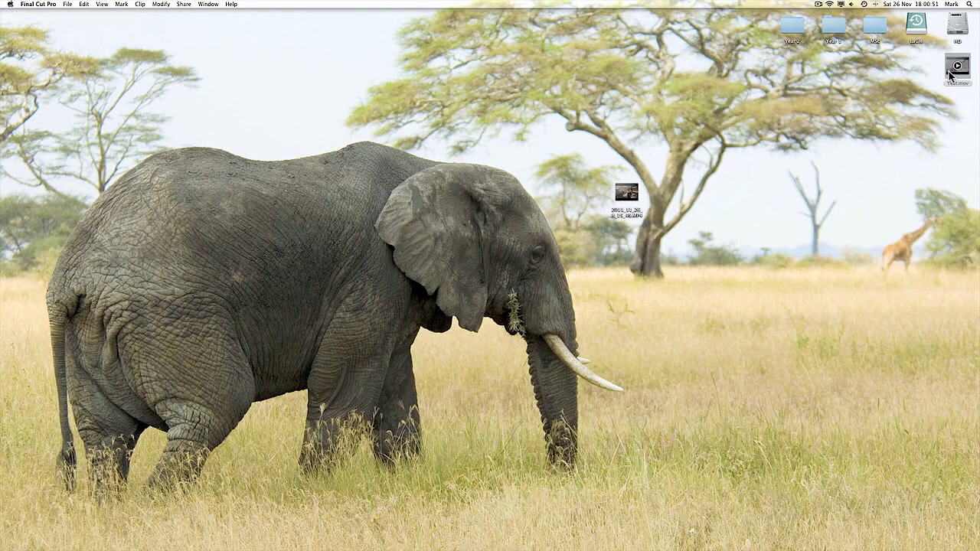
left_click_drag(314, 129, 327, 112)
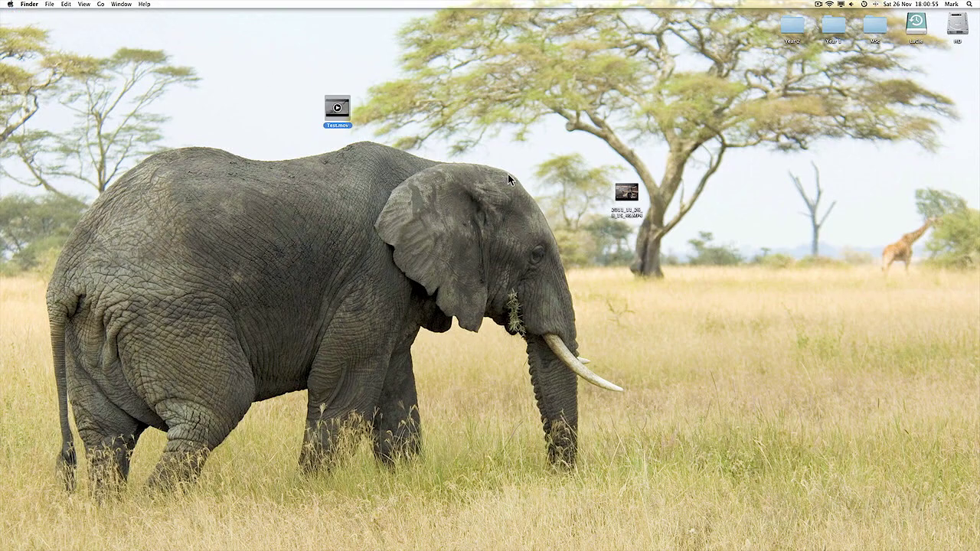
key("super+o")
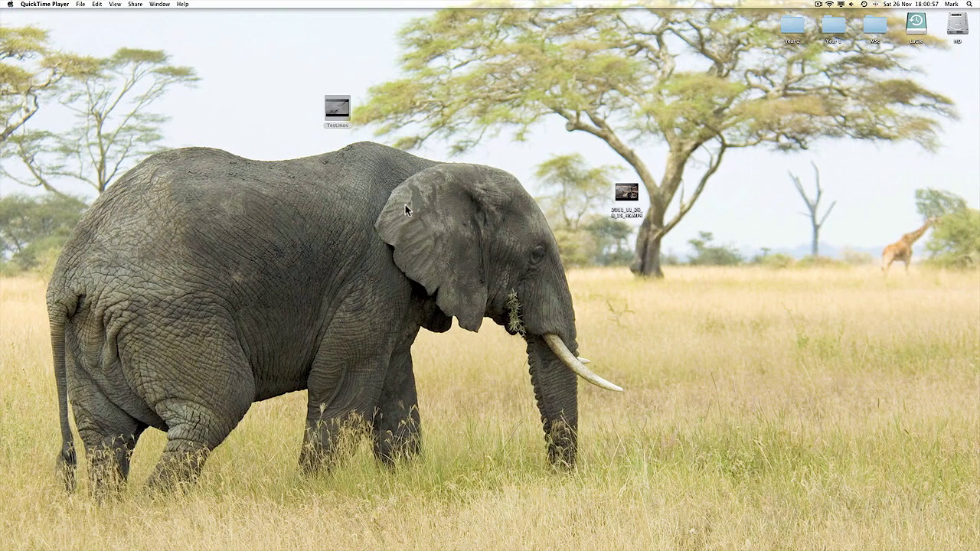
- Play Test.mov through to the Thanks For Watching outro, pause it, and quit QuickTime Player
left_click(265, 262)
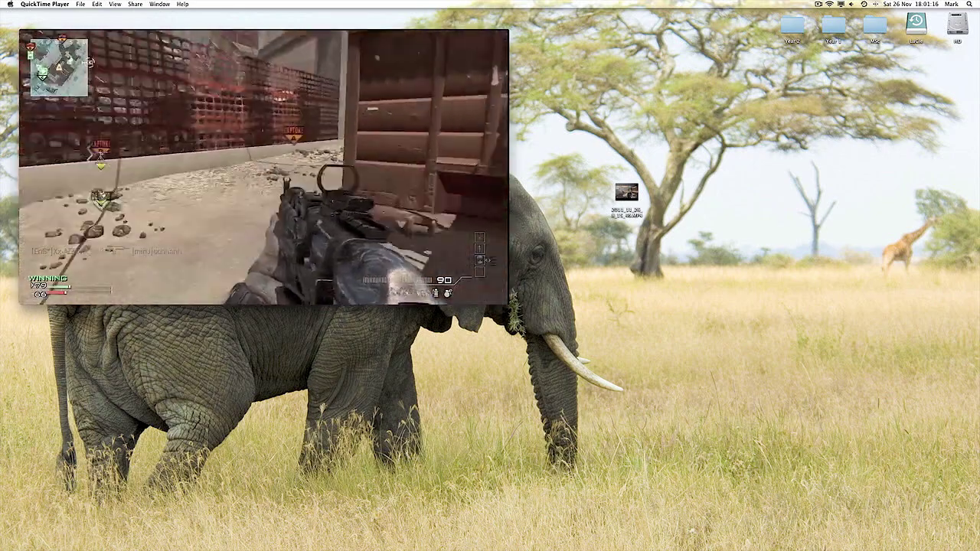
mouse_move(267, 264)
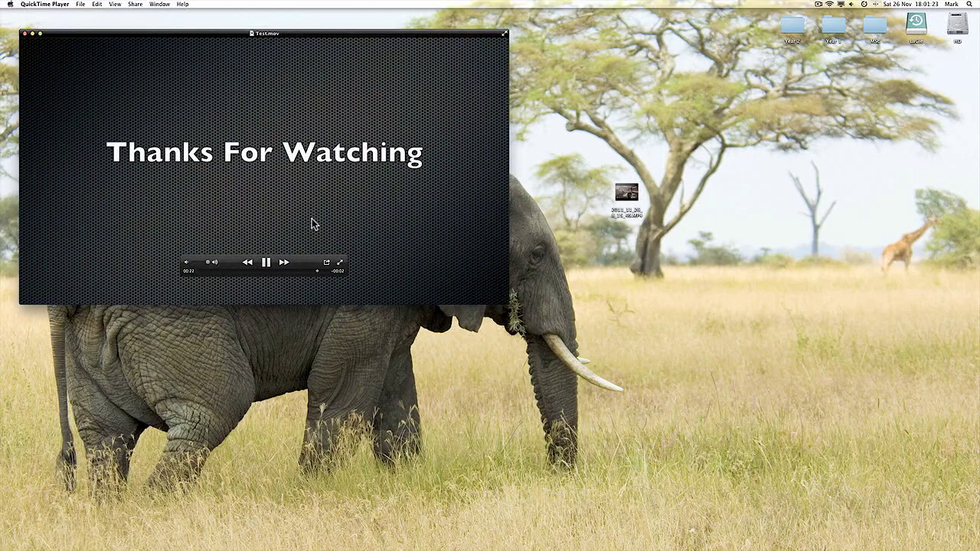
left_click(266, 263)
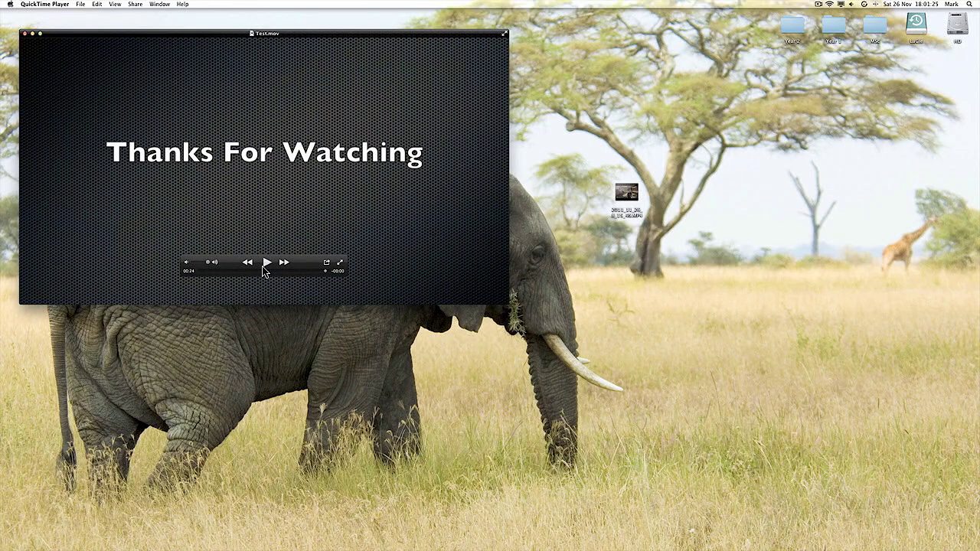
left_click(36, 4)
left_click(38, 64)
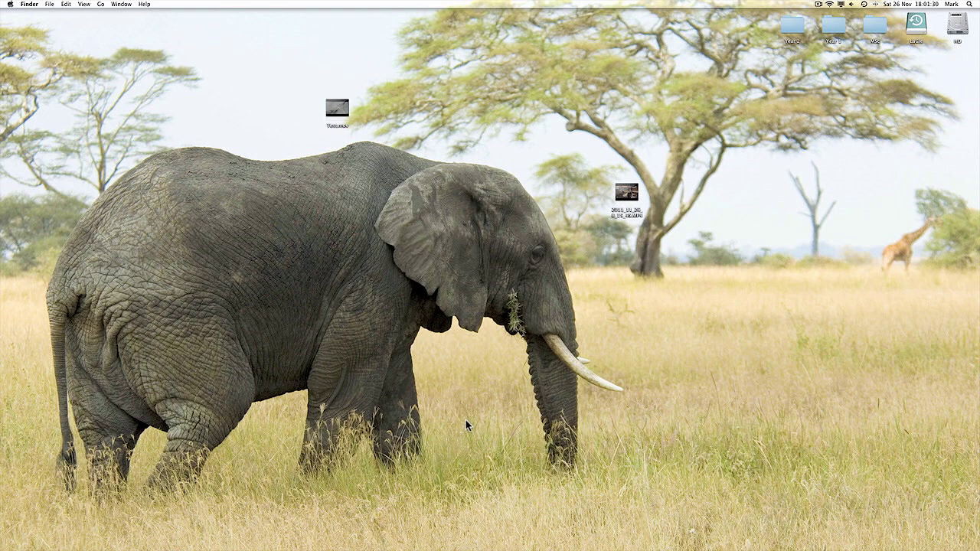